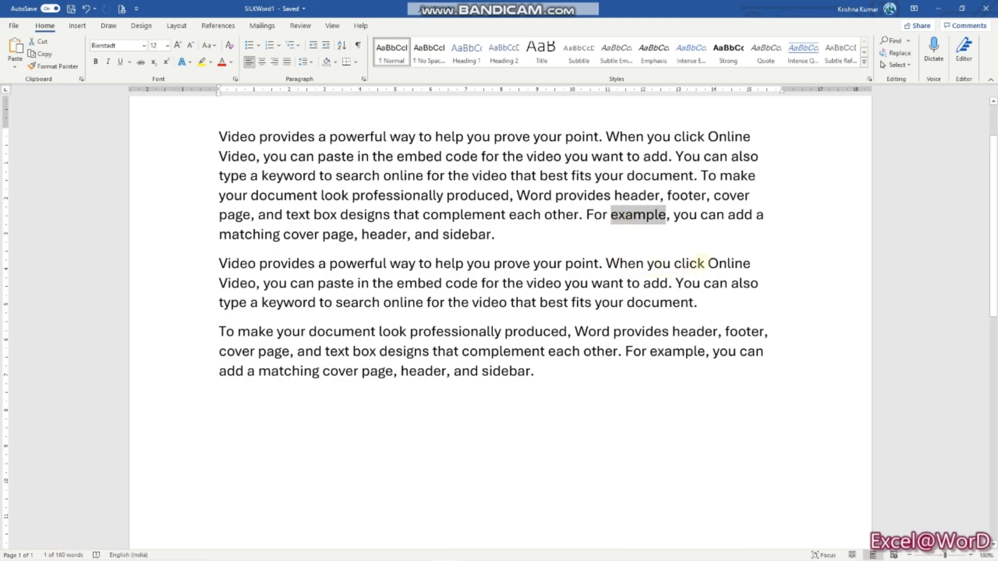
- Select the individual words "Online", "code" and "video" one after another in the second paragraph
{"action": "left_click", "coordinate": [708, 264]}
{"action": "left_click_drag", "start_coordinate": [708, 263], "coordinate": [752, 264]}
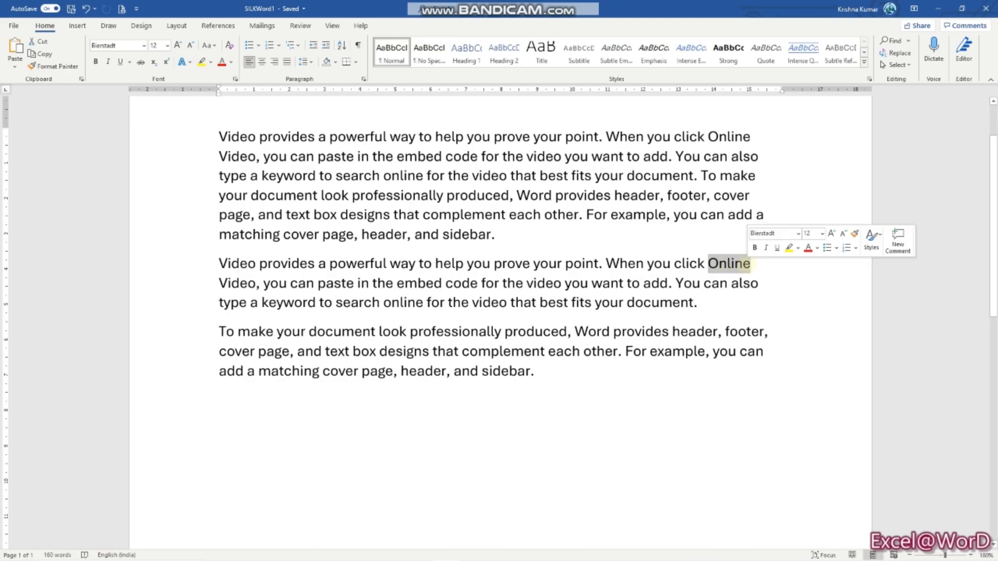
{"action": "left_click_drag", "start_coordinate": [406, 284], "coordinate": [438, 283]}
{"action": "double_click", "coordinate": [462, 283]}
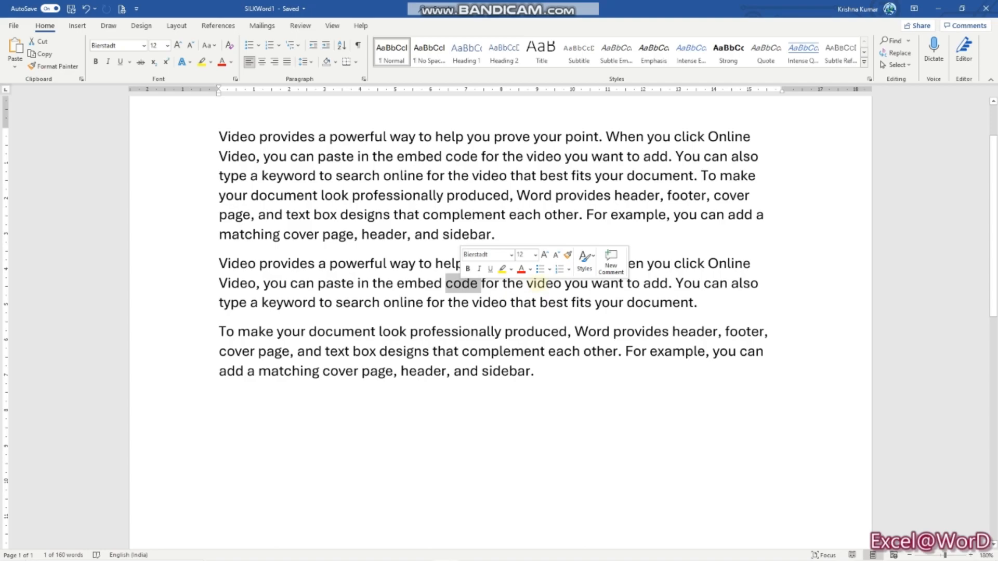
{"action": "double_click", "coordinate": [541, 283]}
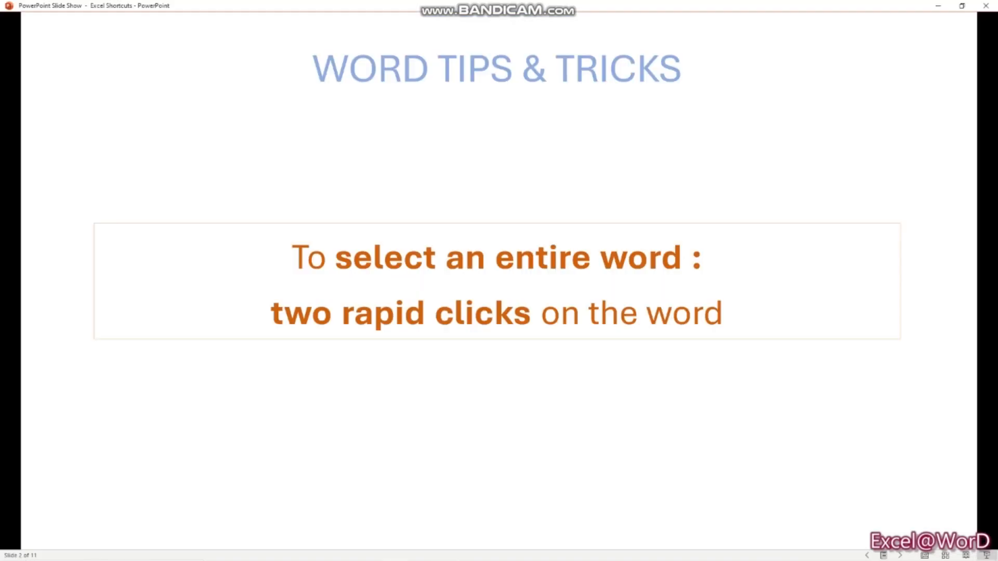
- Advance the PowerPoint slide show by one slide, and in Word select the second, first and third paragraphs whole, ending on the first again
{"action": "key", "text": "Right"}
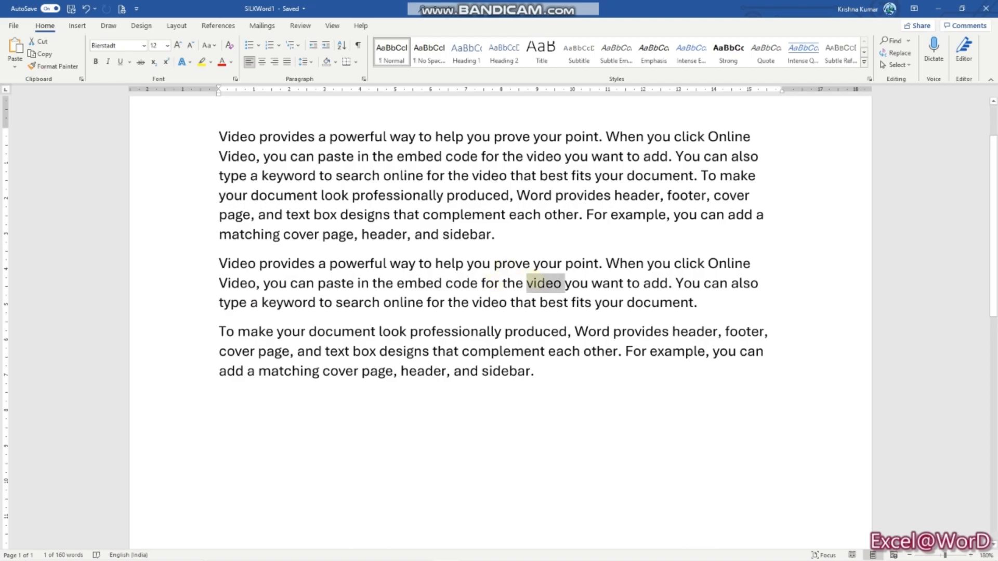
{"action": "triple_click", "coordinate": [536, 285]}
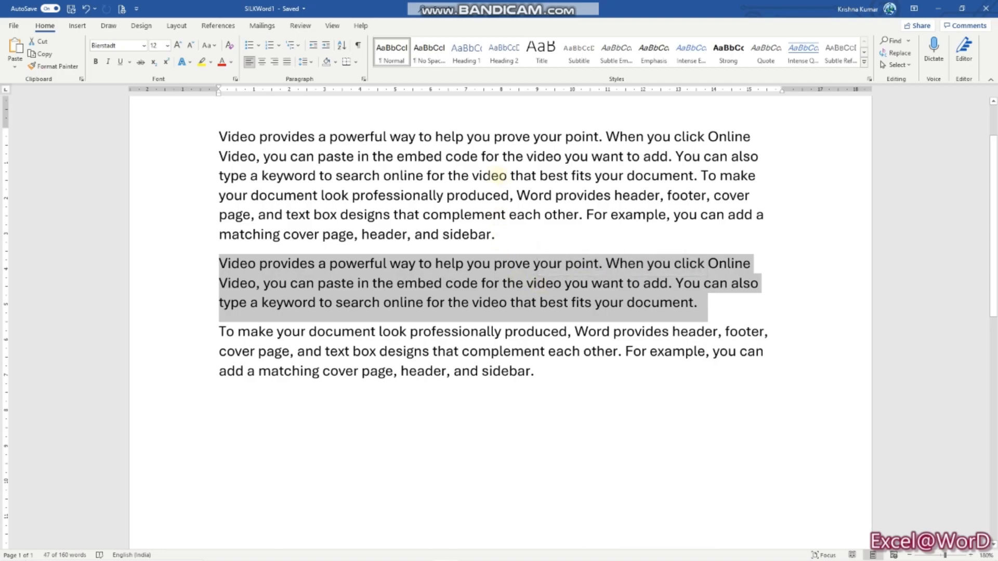
{"action": "left_click", "coordinate": [551, 175]}
{"action": "triple_click", "coordinate": [553, 175]}
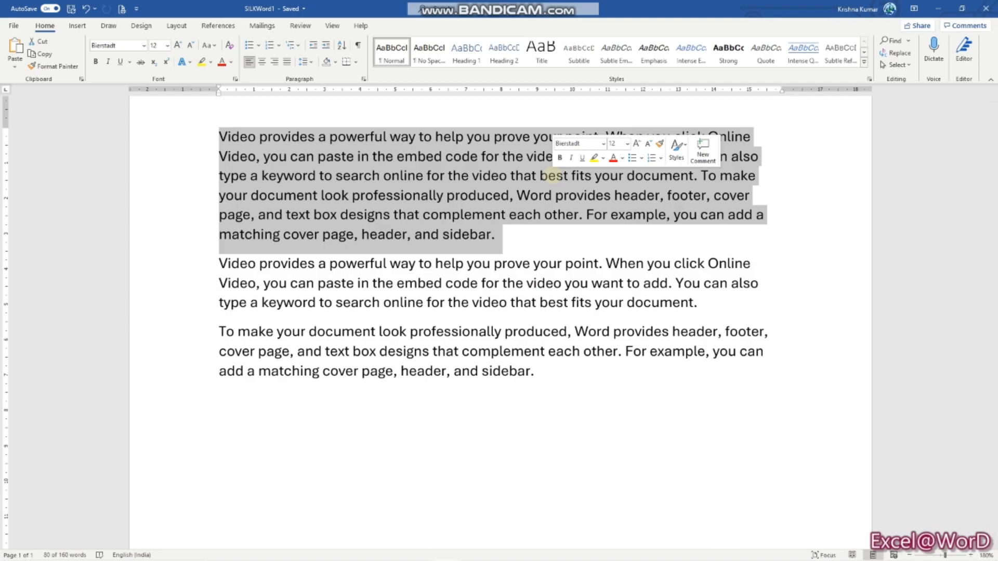
{"action": "left_click", "coordinate": [445, 331]}
{"action": "triple_click", "coordinate": [446, 331]}
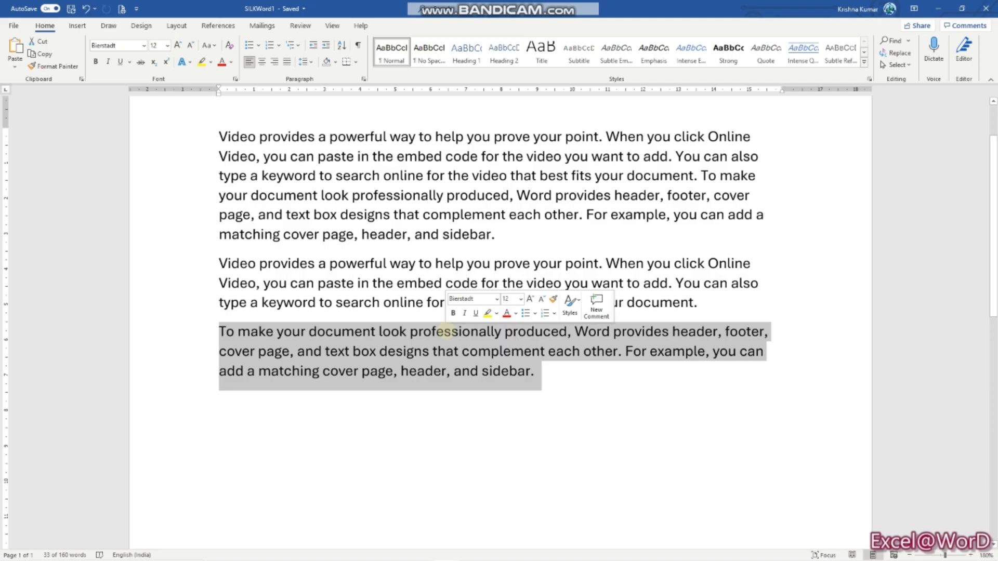
{"action": "triple_click", "coordinate": [411, 175]}
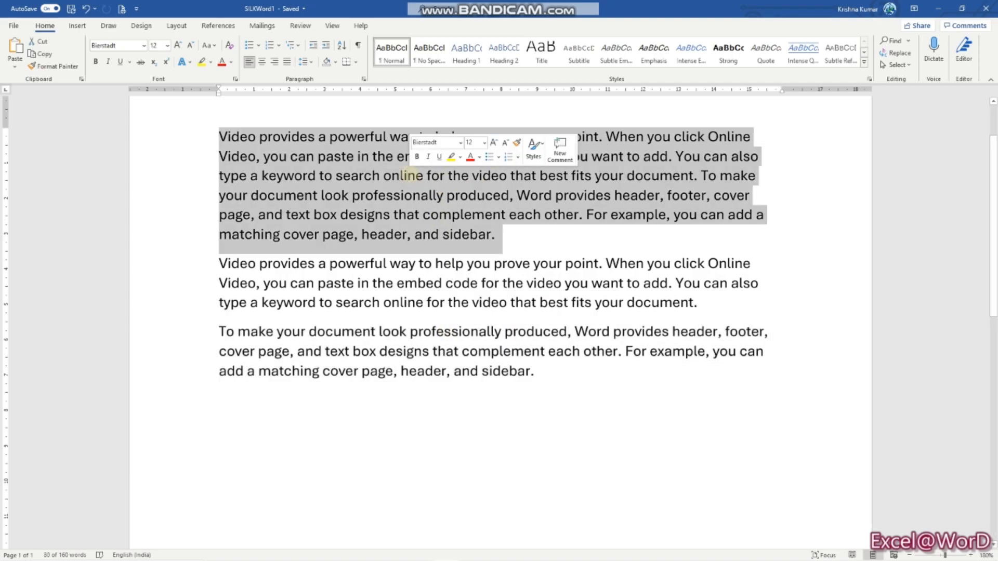
- Select the word "video" in the third line of the first paragraph, and extend the selection to the entire paragraph
{"action": "left_click", "coordinate": [408, 175]}
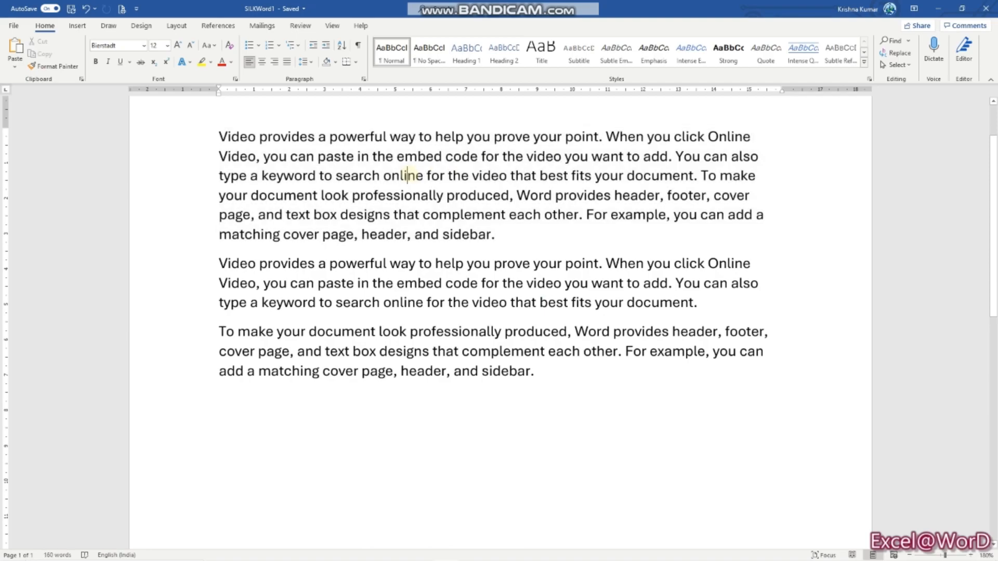
{"action": "left_click", "coordinate": [499, 175]}
{"action": "double_click", "coordinate": [498, 175]}
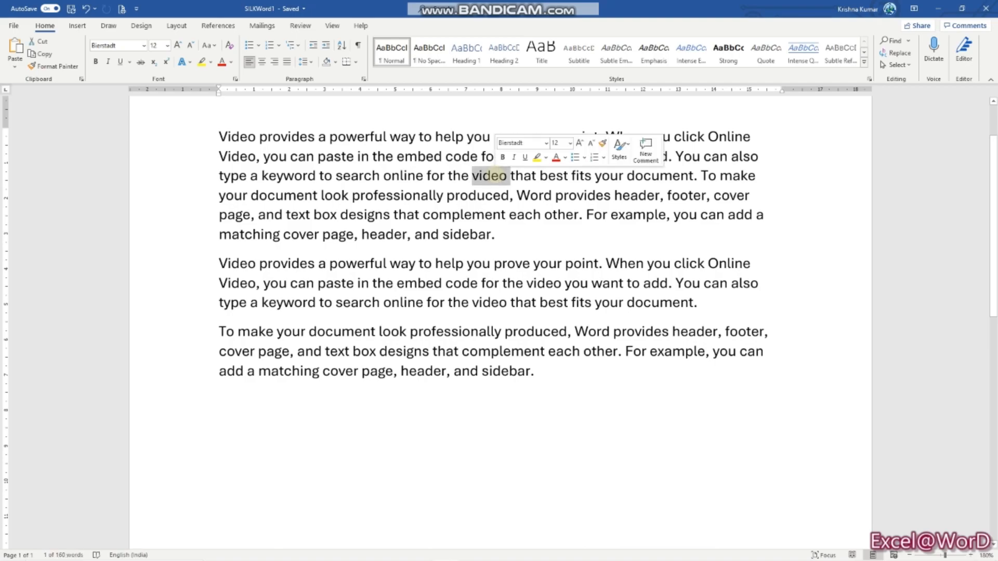
{"action": "triple_click", "coordinate": [498, 176]}
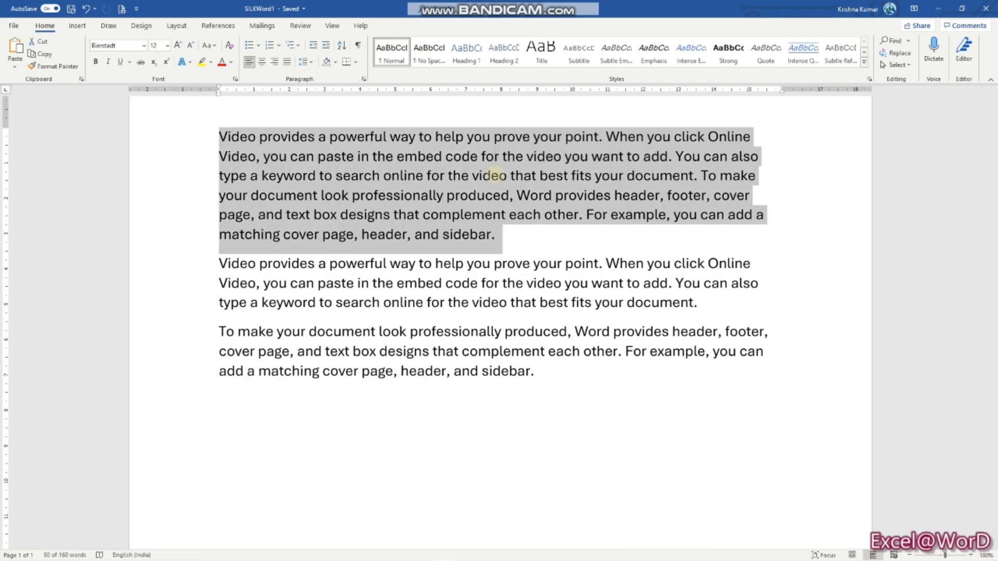
- Switch to the PowerPoint slide show, advance to the tip on selecting an entire sentence, and return to Word
{"action": "key", "text": "alt+Tab"}
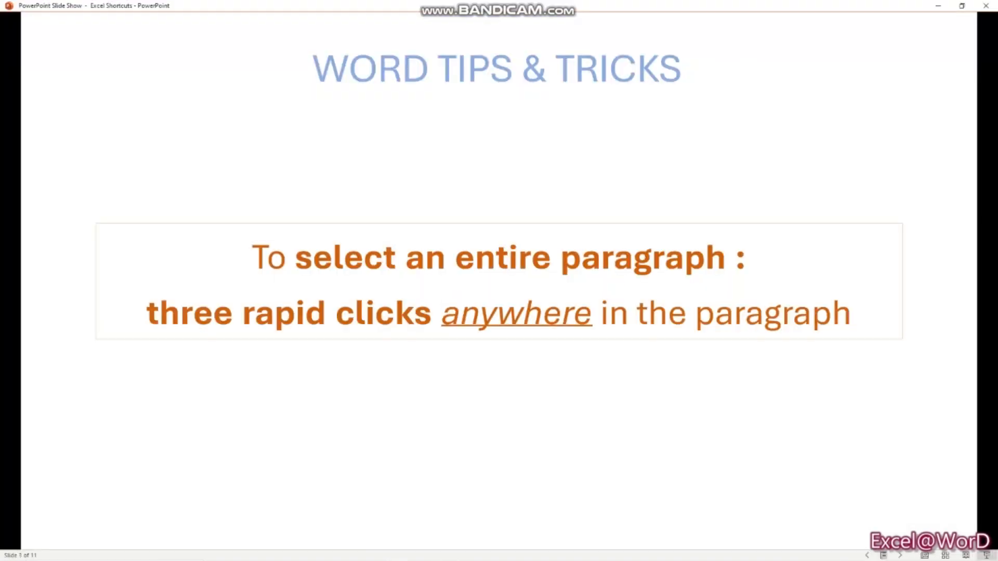
{"action": "key", "text": "Right"}
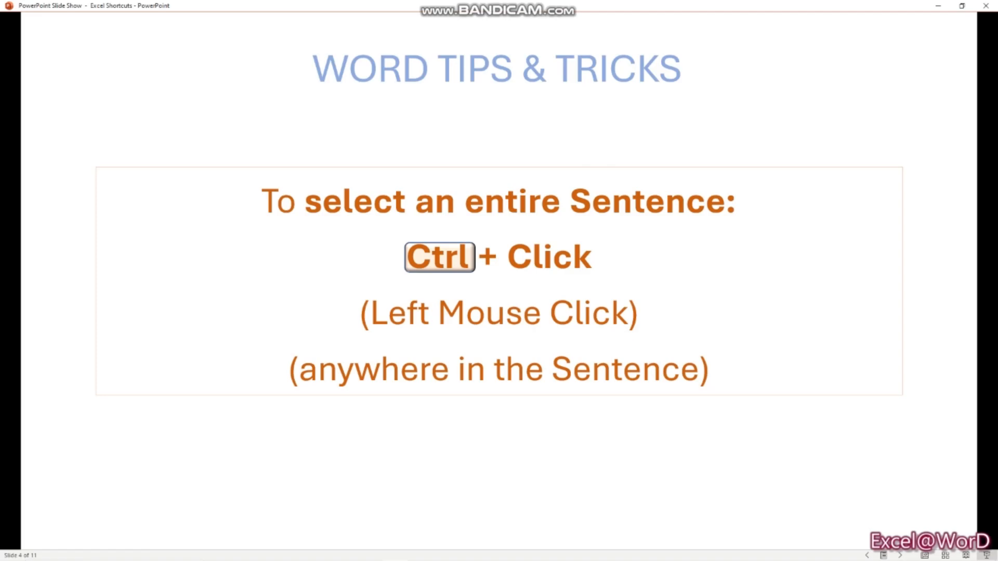
{"action": "key", "text": "alt+Tab"}
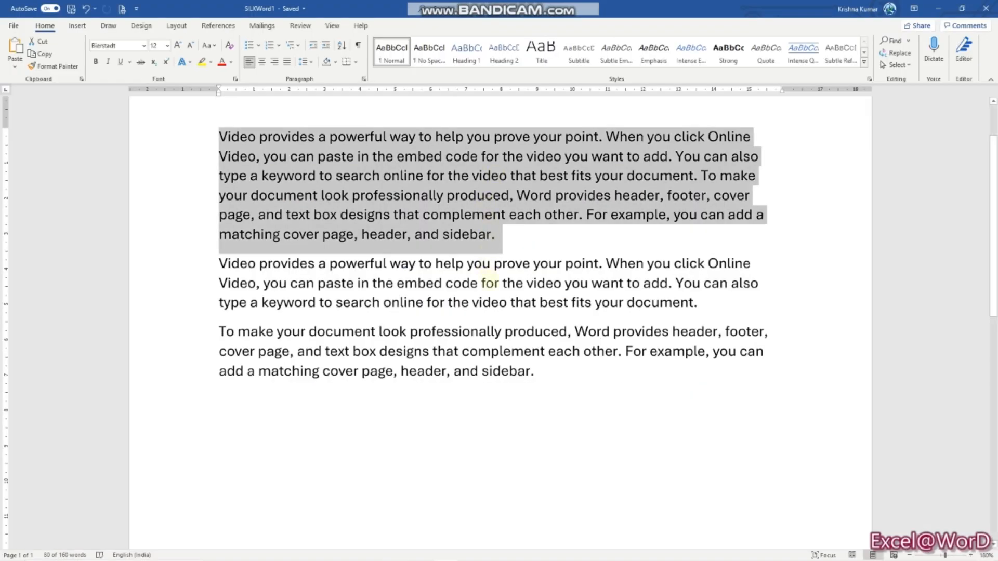
- Select the whole sentence "When you click Online Video, you can paste in the embed code..." in the second paragraph
{"action": "left_click", "coordinate": [490, 283]}
{"action": "left_click_drag", "start_coordinate": [606, 264], "coordinate": [668, 283]}
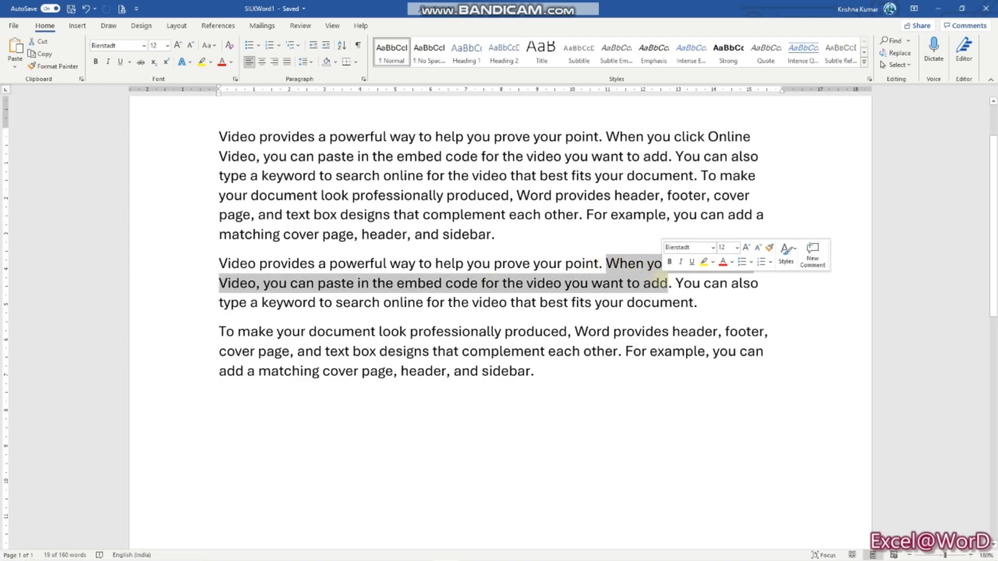
{"action": "left_click", "coordinate": [470, 283]}
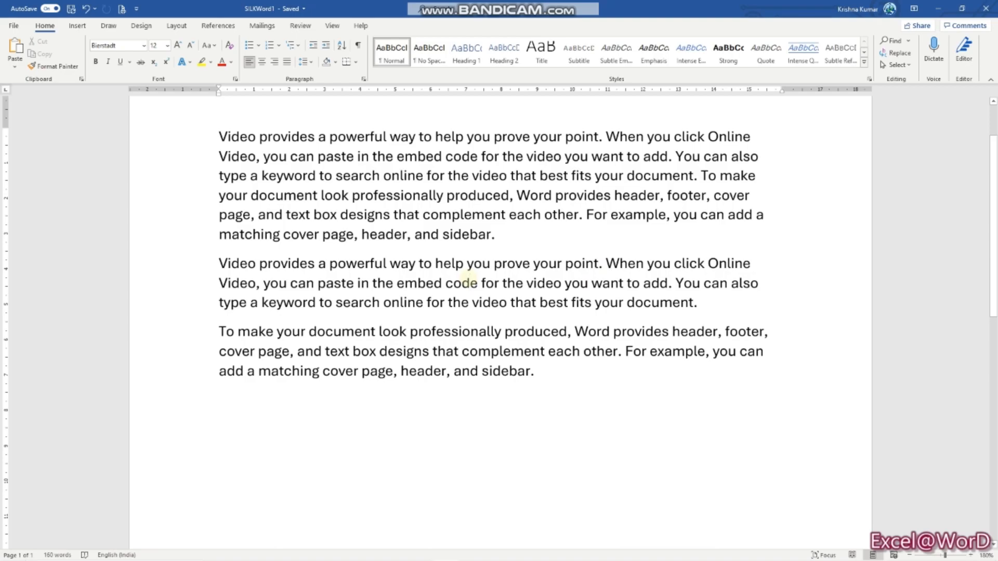
{"action": "left_click", "coordinate": [469, 283], "text": "ctrl"}
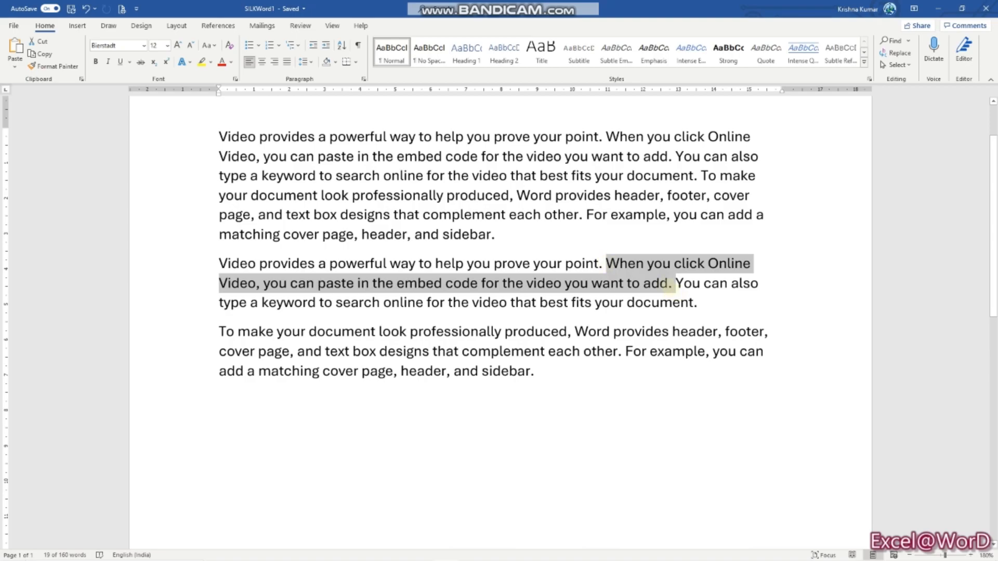
- Select the sentence "You can also type a keyword..." in the first paragraph, the second paragraph's opening sentence, and the "You can also..." sentence again
{"action": "left_click", "coordinate": [454, 176]}
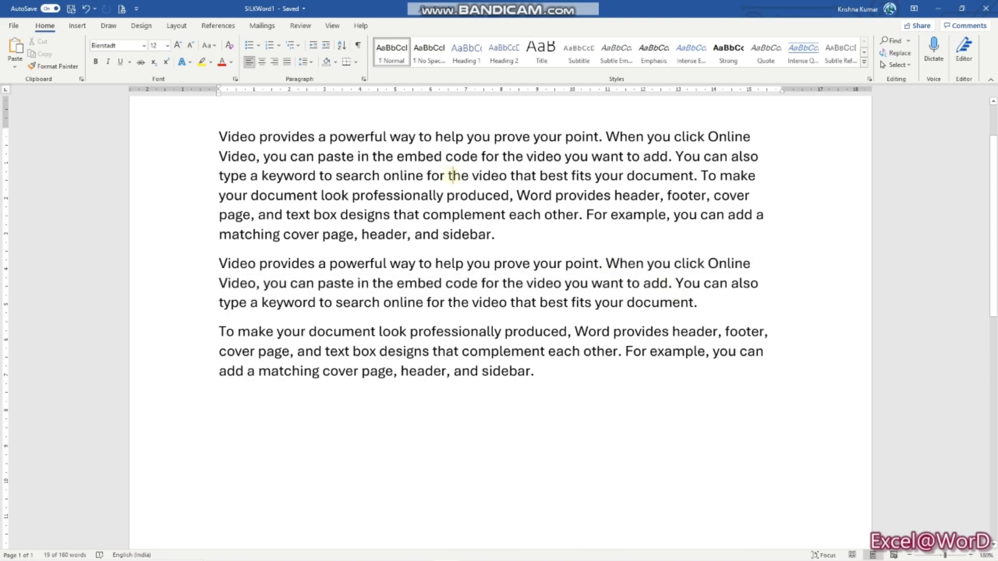
{"action": "left_click", "coordinate": [454, 176], "text": "ctrl"}
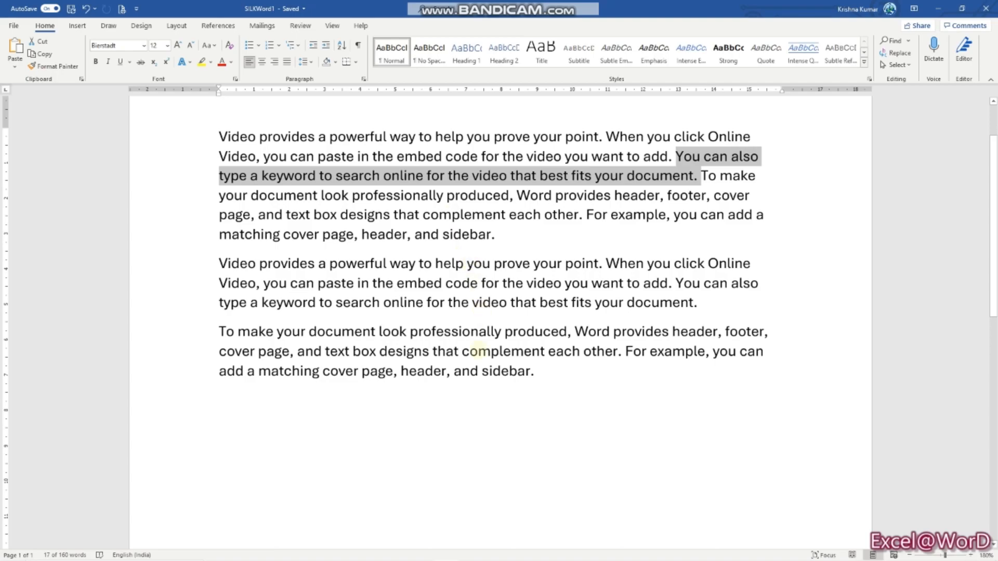
{"action": "left_click", "coordinate": [523, 263]}
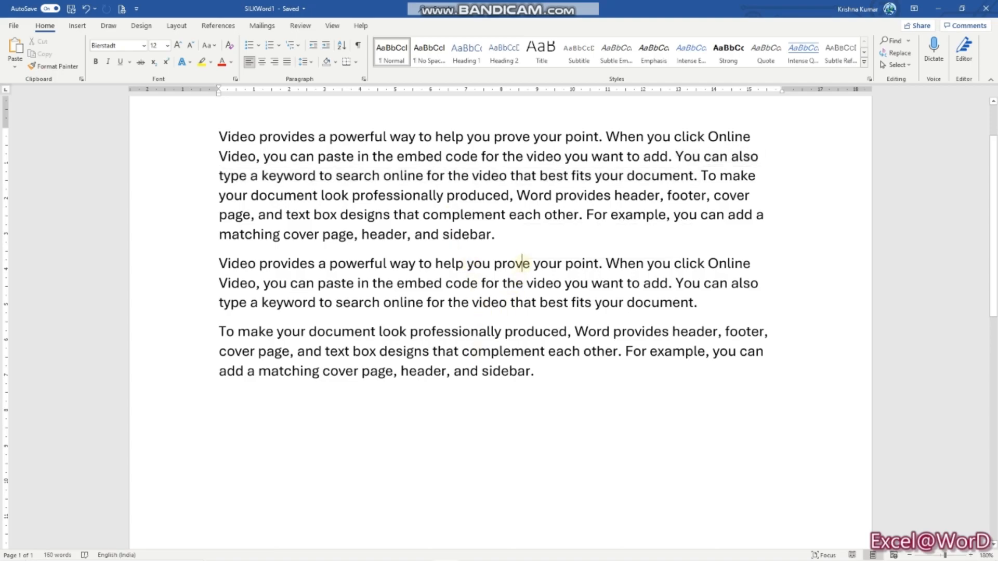
{"action": "left_click", "coordinate": [523, 264], "text": "ctrl"}
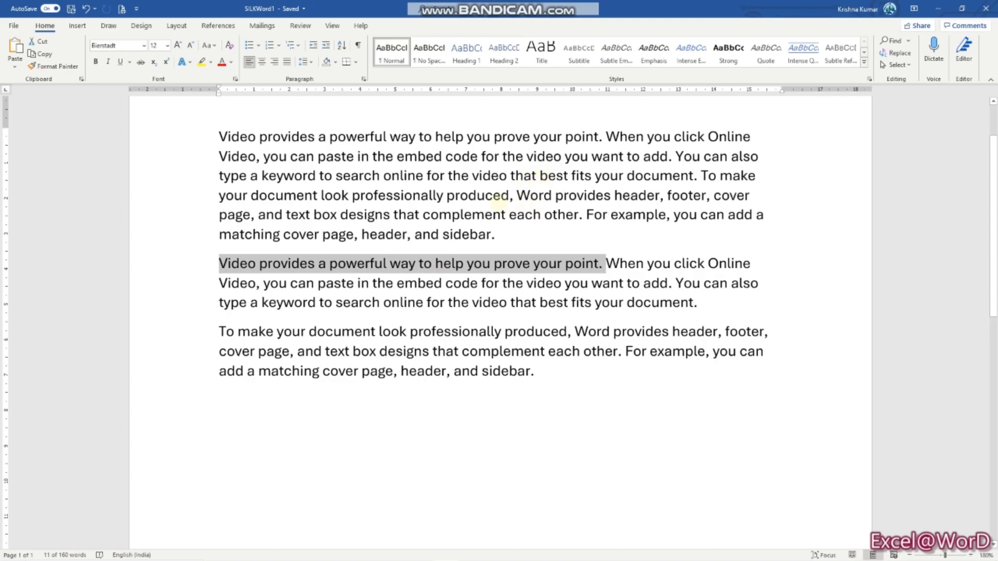
{"action": "left_click", "coordinate": [469, 195]}
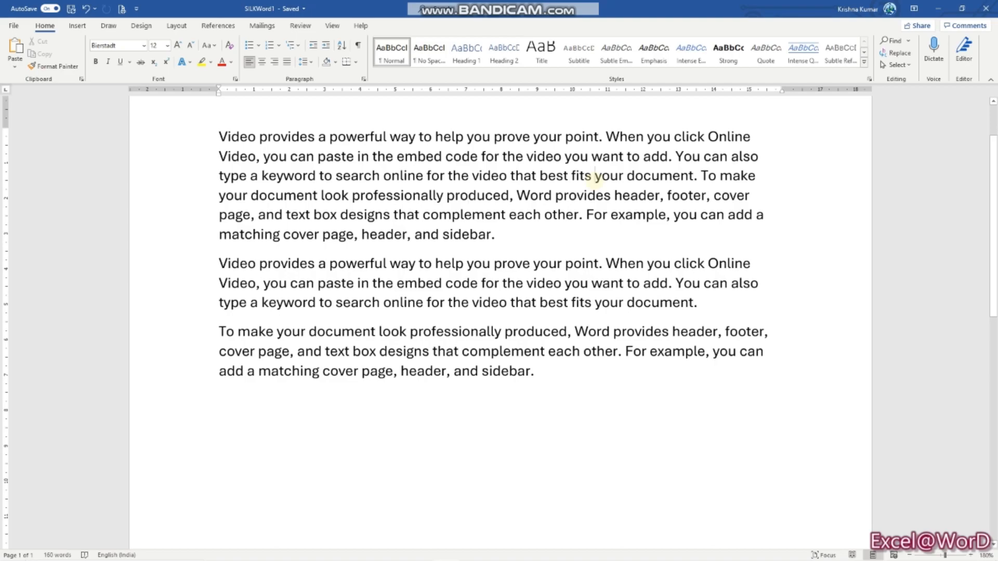
{"action": "left_click", "coordinate": [597, 176], "text": "ctrl"}
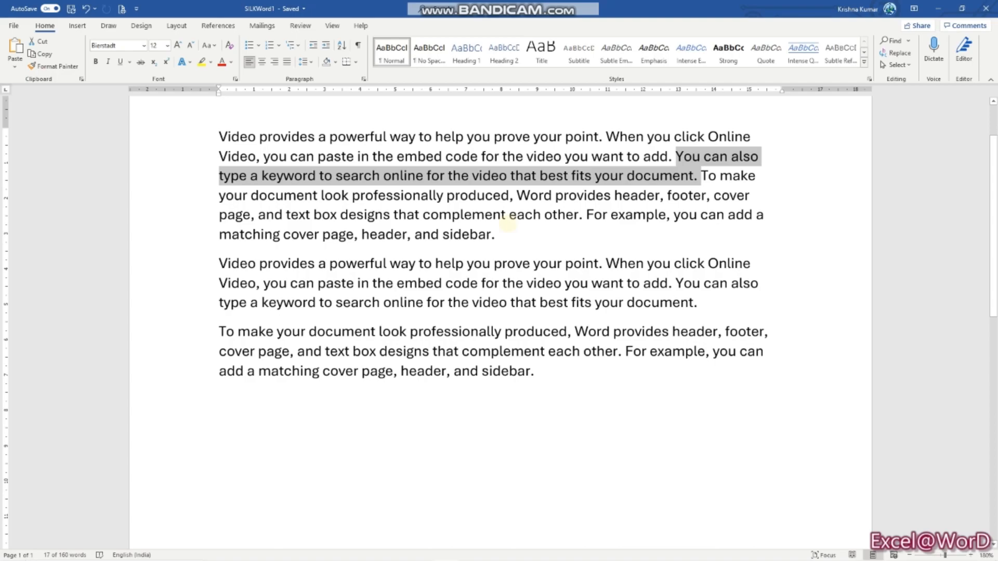
- Switch to the PowerPoint slide show, advance to the tip on drawing a horizontal line, and return to Word
{"action": "key", "text": "alt+Tab"}
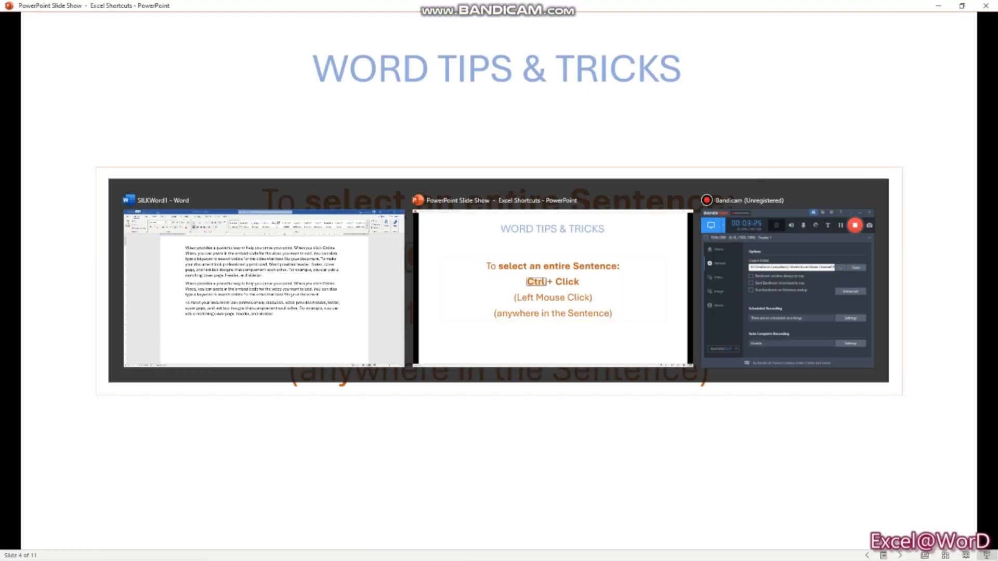
{"action": "key", "text": "Right"}
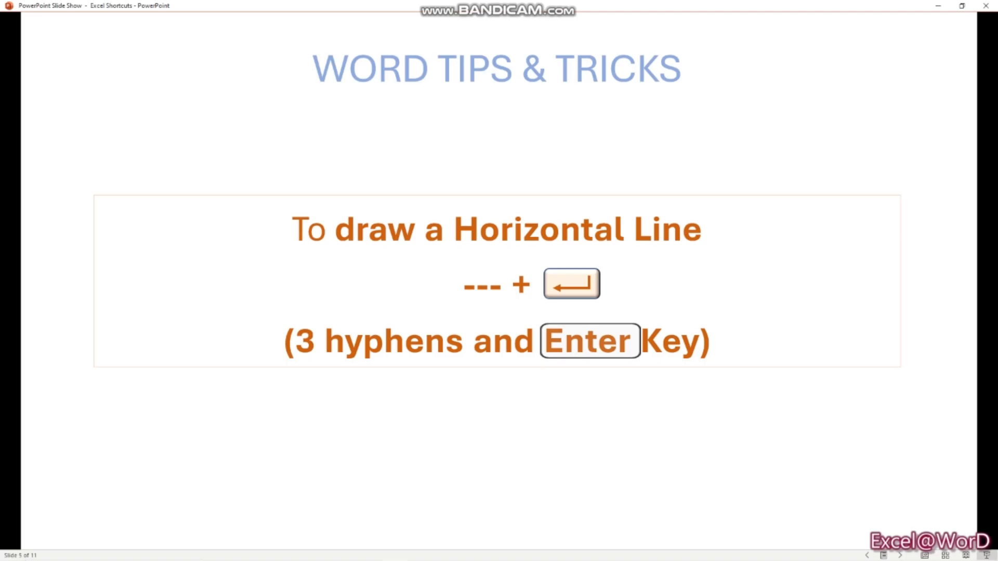
{"action": "key", "text": "alt+Tab"}
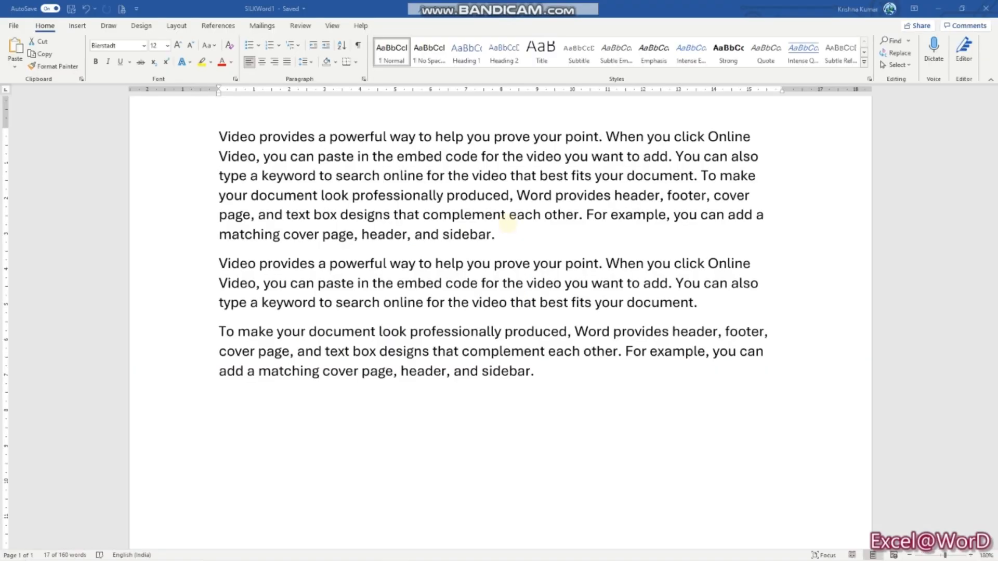
- Add an empty paragraph after the first paragraph, following "header, and sidebar."
{"action": "left_click", "coordinate": [526, 242]}
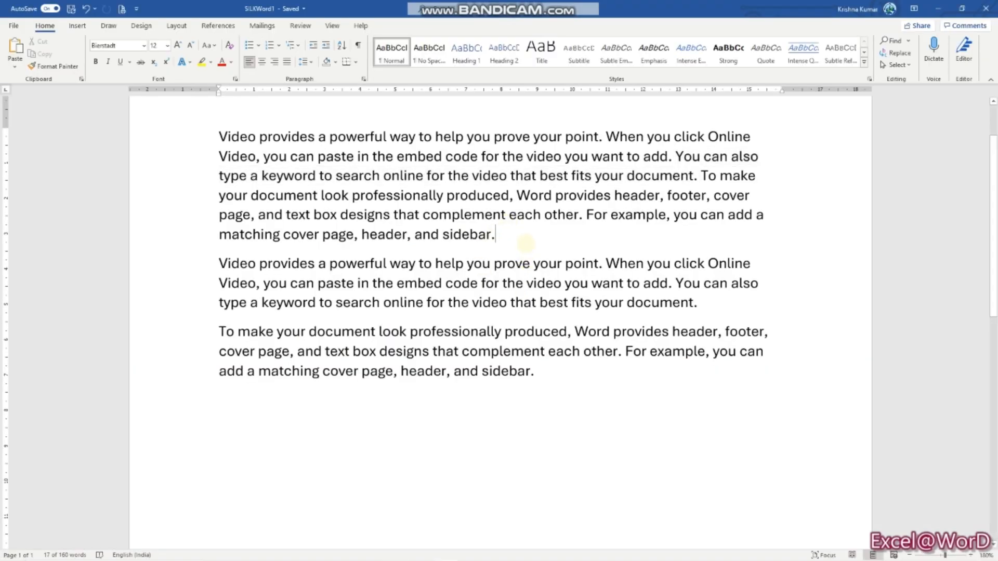
{"action": "key", "text": "Return"}
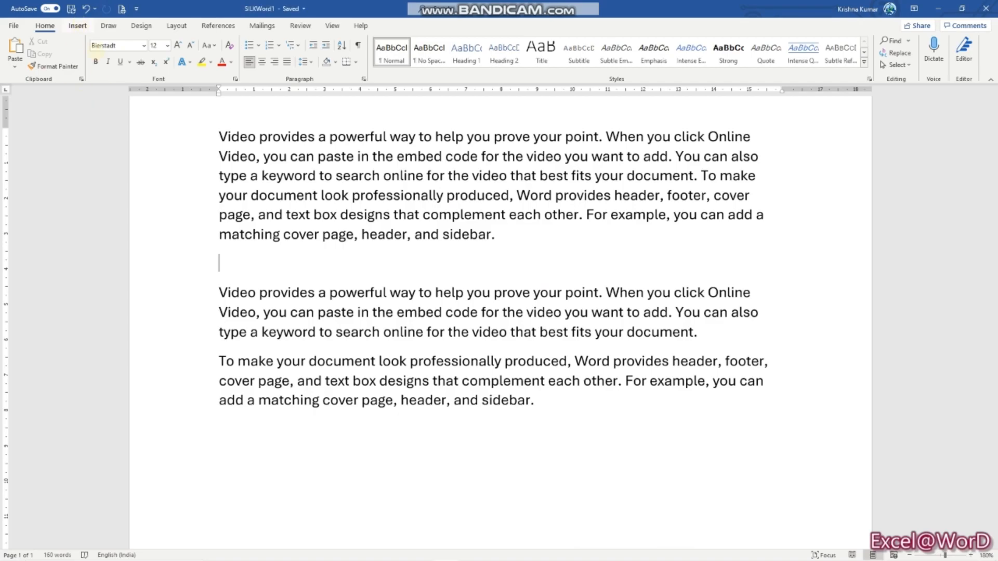
- Draw a straight horizontal line shape about 15.12 cm wide in the empty paragraph, and delete it
{"action": "left_click", "coordinate": [77, 26]}
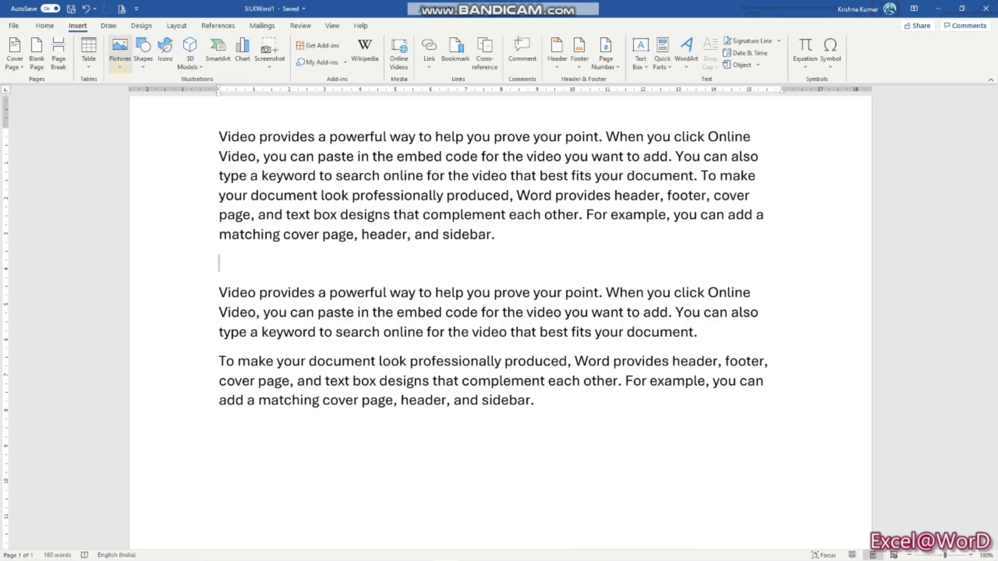
{"action": "left_click", "coordinate": [143, 50]}
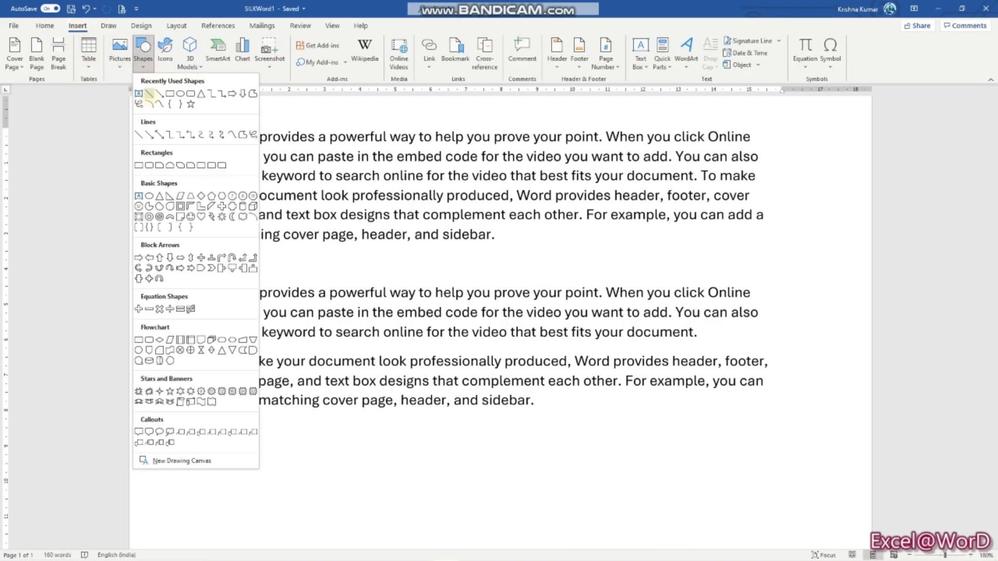
{"action": "left_click", "coordinate": [149, 93]}
{"action": "left_click_drag", "start_coordinate": [224, 263], "coordinate": [758, 262]}
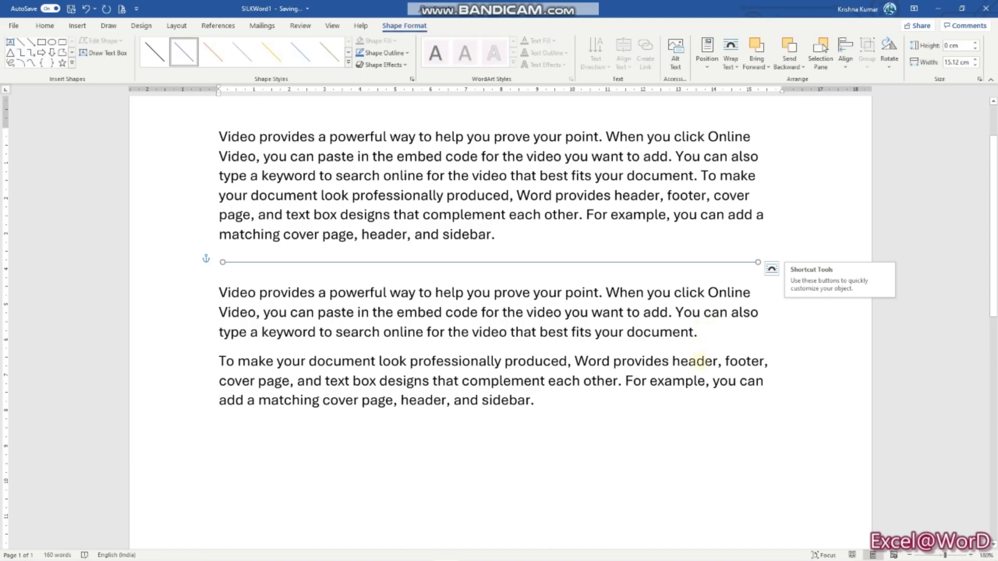
{"action": "key", "text": "Delete"}
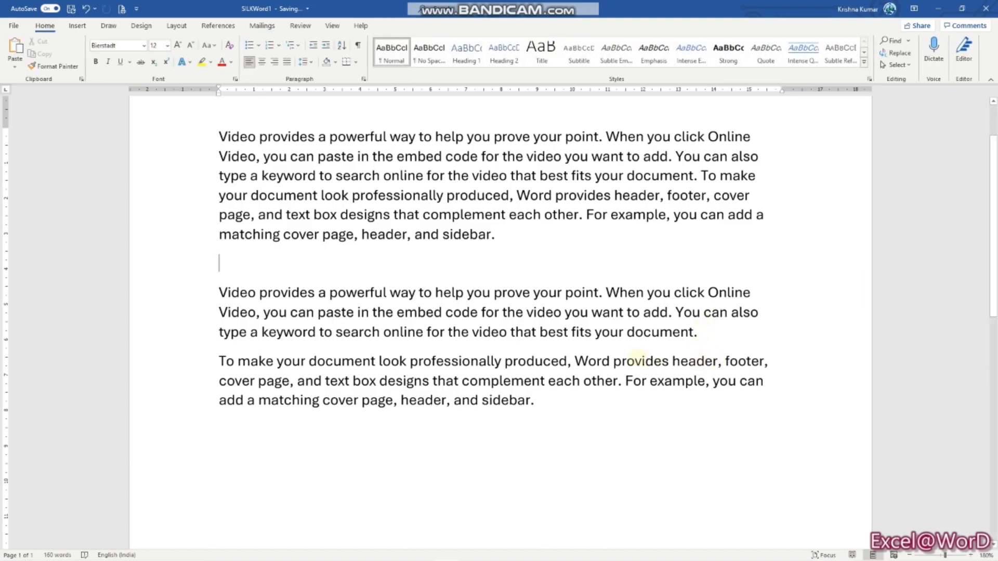
- Create an automatic horizontal line below the first paragraph from three hyphens, and undo the removal of the empty paragraph beneath it
{"action": "type", "text": "---"}
{"action": "key", "text": "Return"}
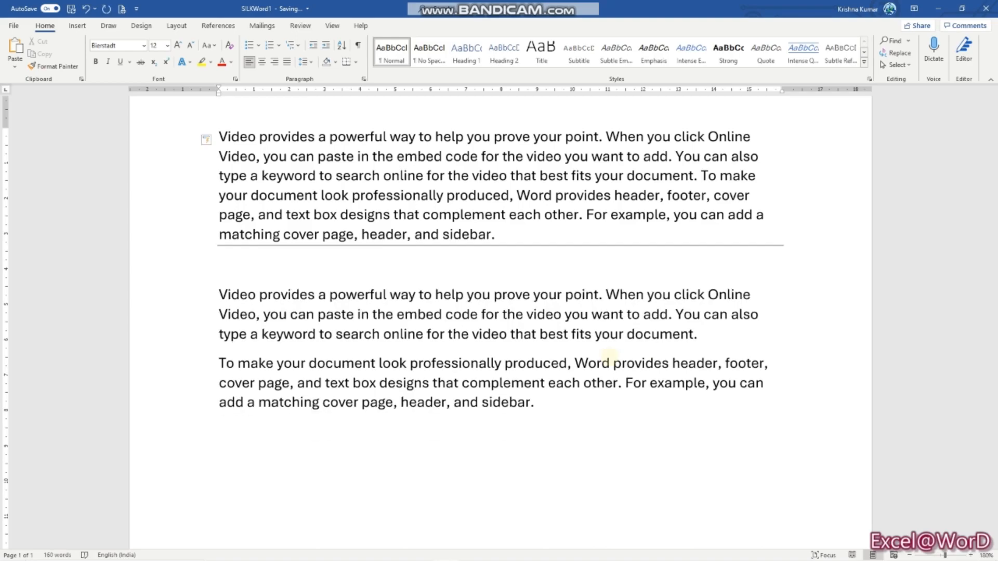
{"action": "key", "text": "BackSpace"}
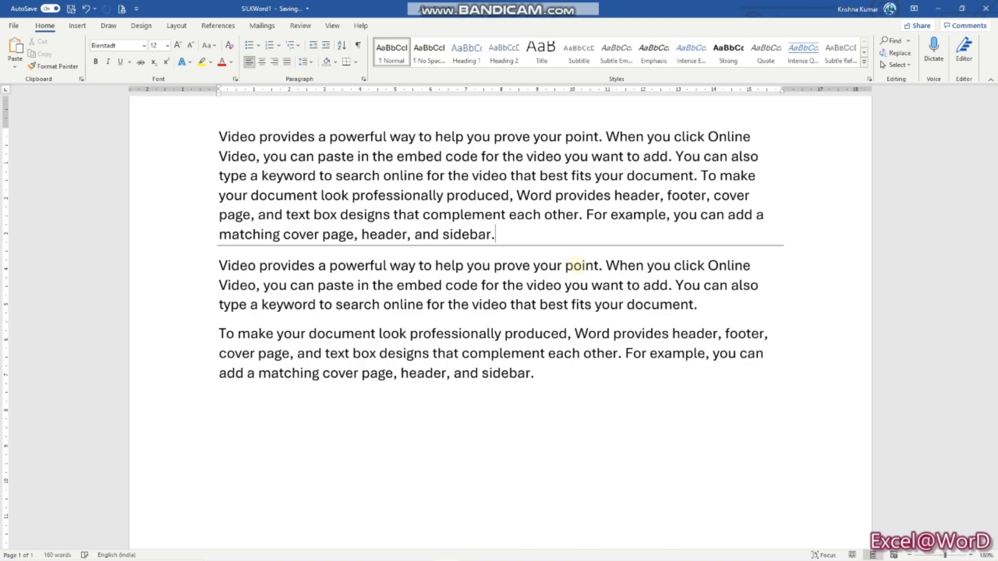
{"action": "key", "text": "ctrl+z"}
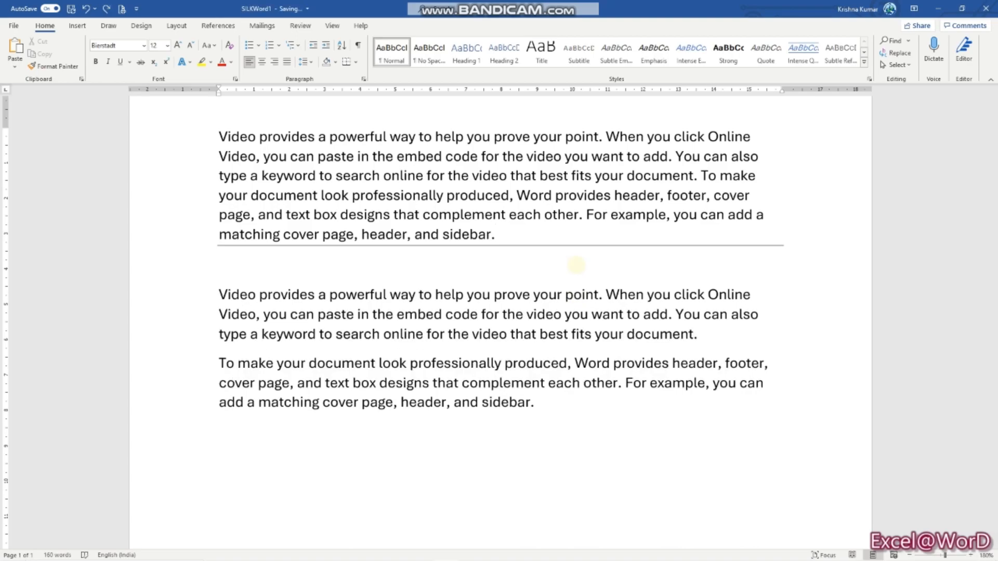
- Undo the automatic horizontal line below the first paragraph, and delete the three hyphens and their empty paragraph
{"action": "key", "text": "ctrl+z"}
{"action": "key", "text": "BackSpace"}
{"action": "key", "text": "BackSpace"}
{"action": "key", "text": "BackSpace"}
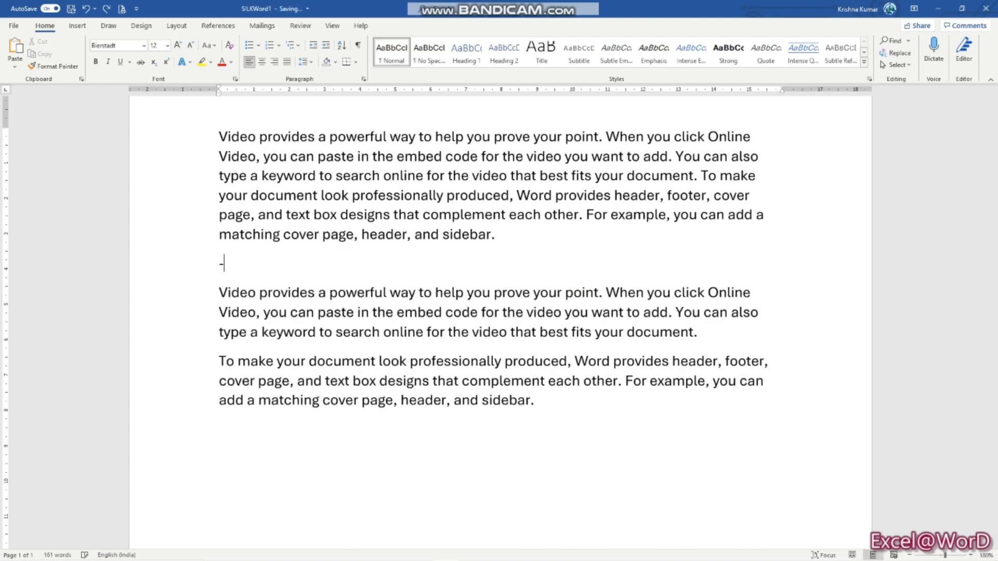
{"action": "key", "text": "BackSpace"}
{"action": "key", "text": "Delete"}
- Create an automatic horizontal line above the first paragraph from three hyphens
{"action": "key", "text": "Up"}
{"action": "key", "text": "Up"}
{"action": "key", "text": "Up"}
{"action": "key", "text": "Up"}
{"action": "key", "text": "Up"}
{"action": "key", "text": "Up"}
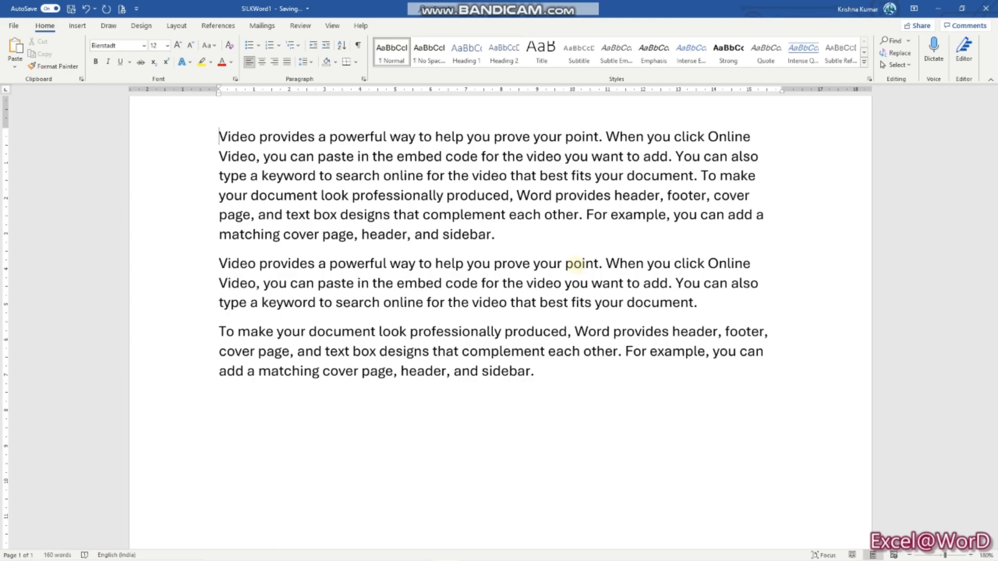
{"action": "type", "text": "---"}
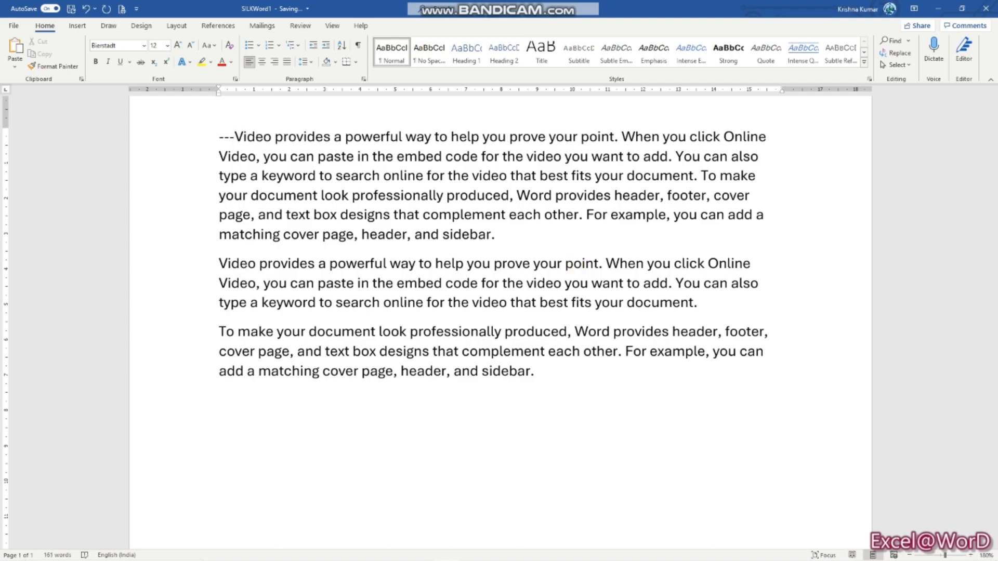
{"action": "key", "text": "Return"}
- Create an automatic horizontal line from three hyphens between the second and third paragraphs, before "To make your document"
{"action": "key", "text": "Down"}
{"action": "key", "text": "Down"}
{"action": "key", "text": "Down"}
{"action": "key", "text": "Down"}
{"action": "key", "text": "Down"}
{"action": "key", "text": "Down"}
{"action": "key", "text": "Down"}
{"action": "key", "text": "Down"}
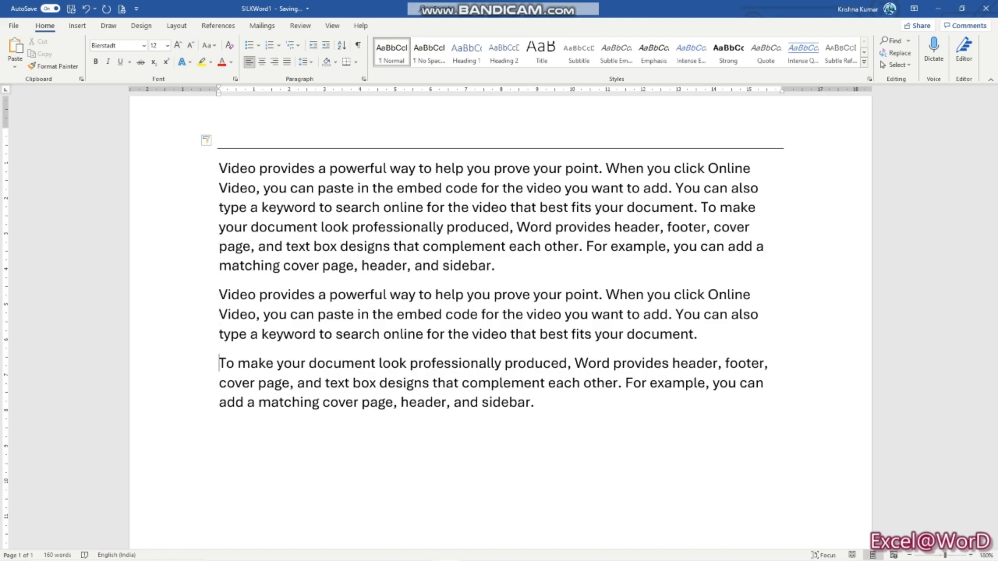
{"action": "type", "text": "---"}
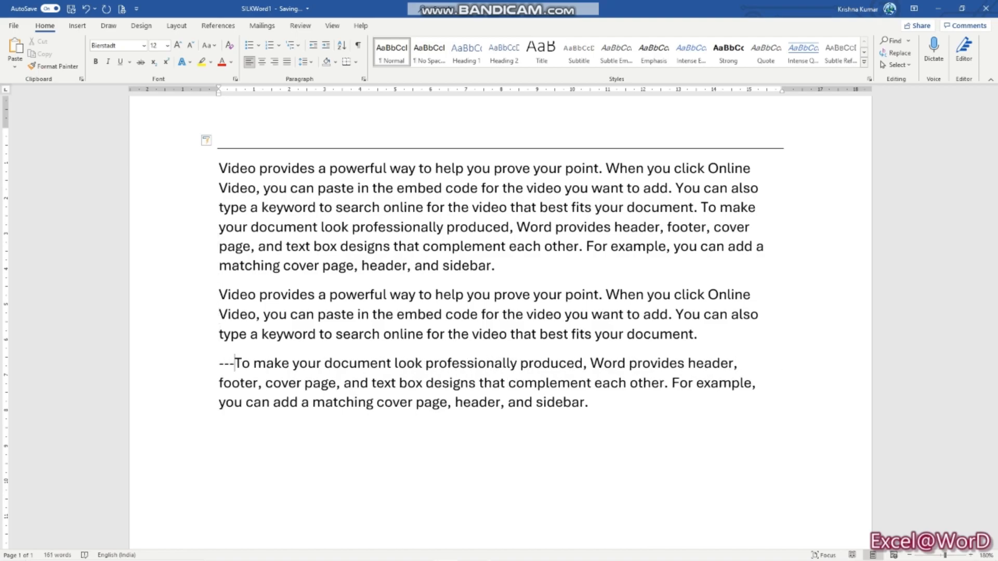
{"action": "key", "text": "Return"}
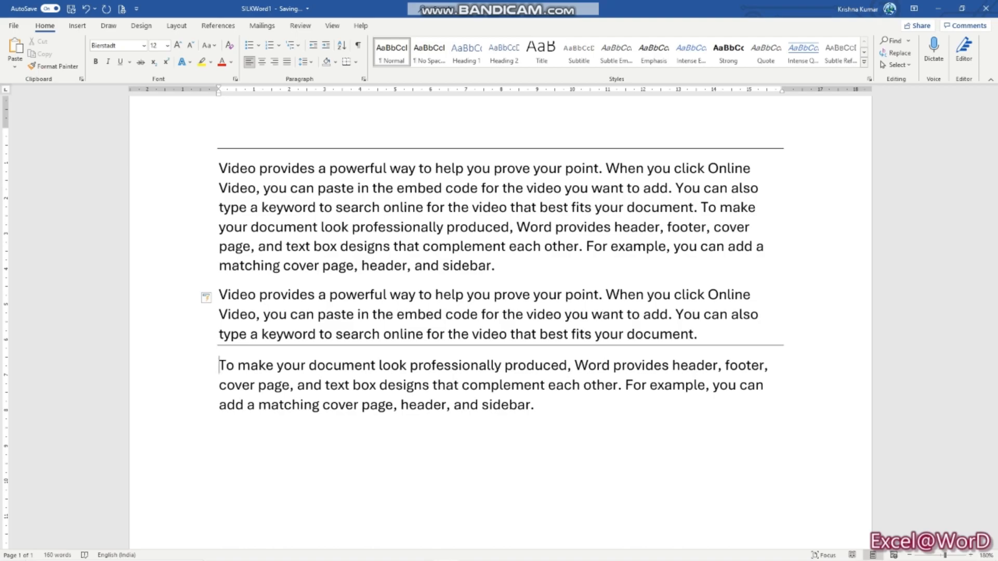
- Switch to the PowerPoint slide show, advance to the tip on making words subscript, and return to Word
{"action": "key", "text": "alt+Tab"}
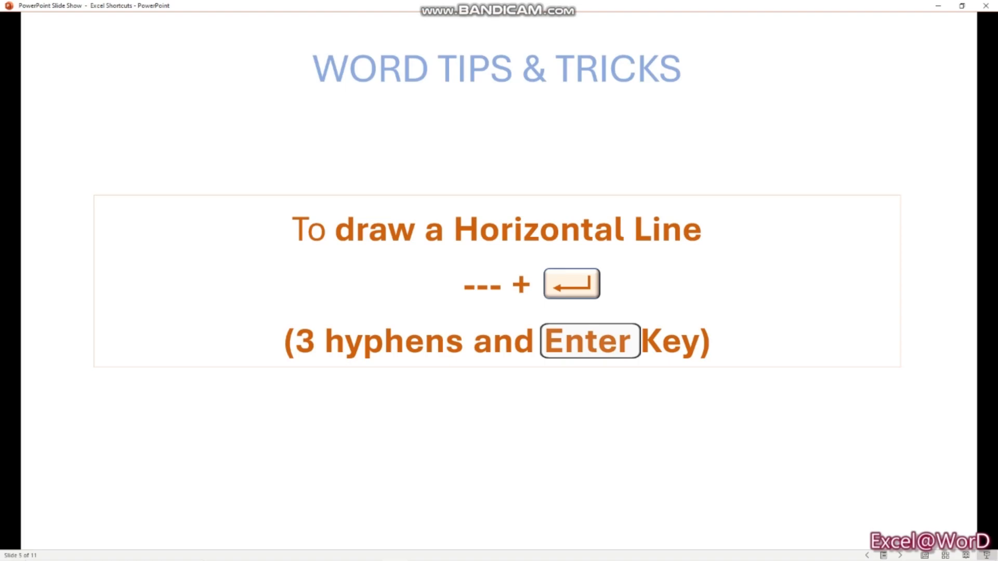
{"action": "key", "text": "Right"}
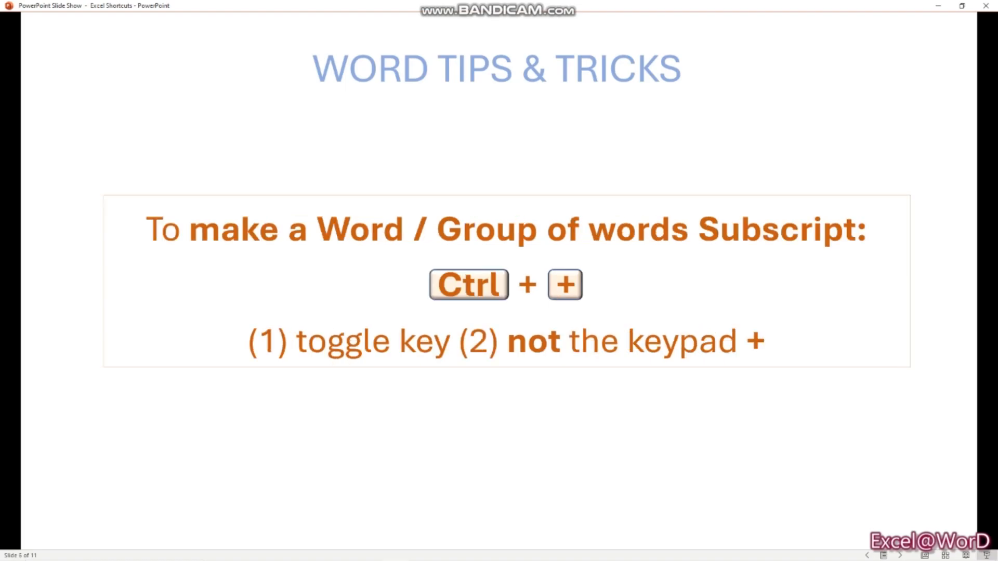
{"action": "key", "text": "alt+Tab"}
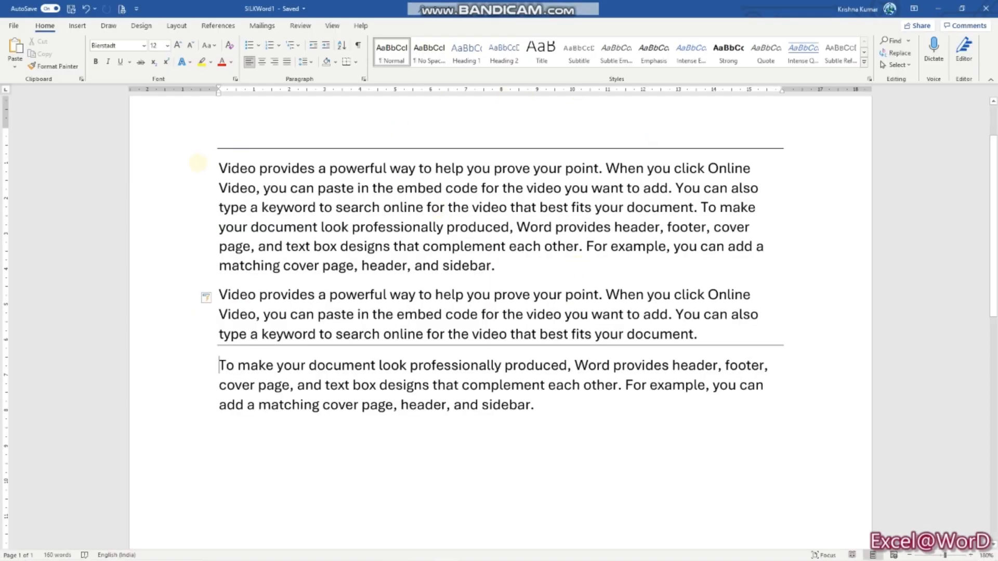
- Make the word "footer" in the first paragraph subscript, and place the cursor inside that word
{"action": "key", "text": "ctrl+equal"}
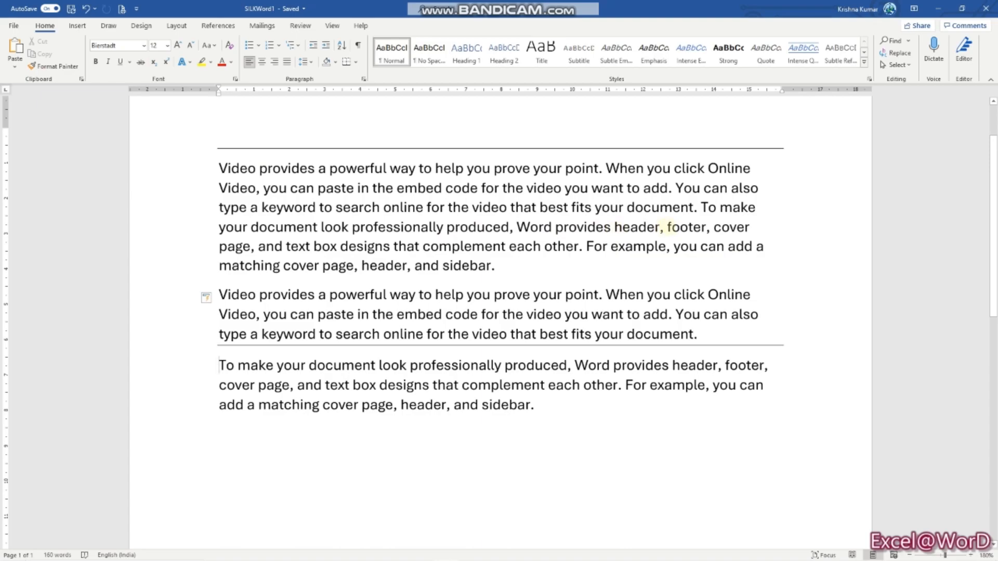
{"action": "left_click_drag", "start_coordinate": [668, 227], "coordinate": [707, 227]}
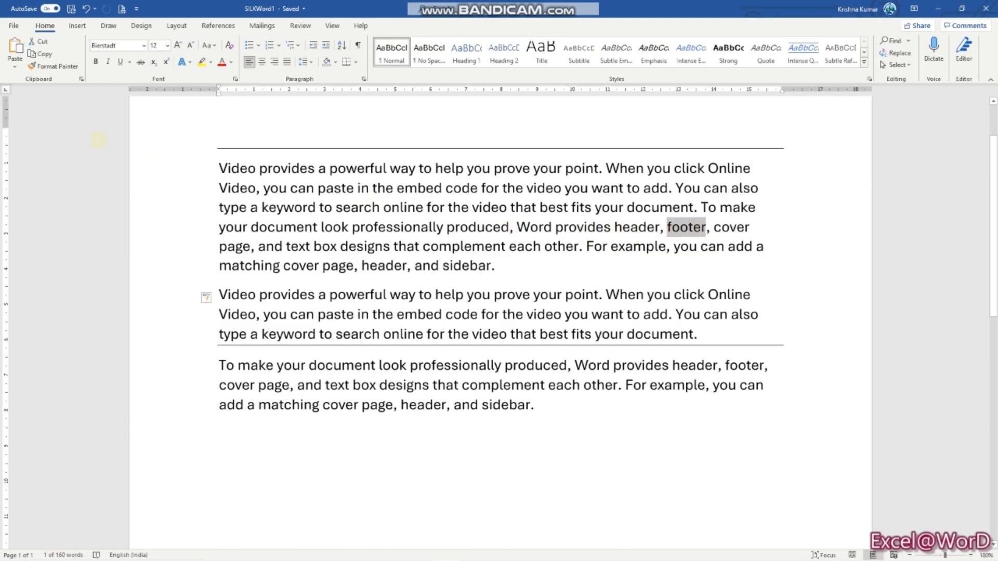
{"action": "left_click", "coordinate": [154, 62]}
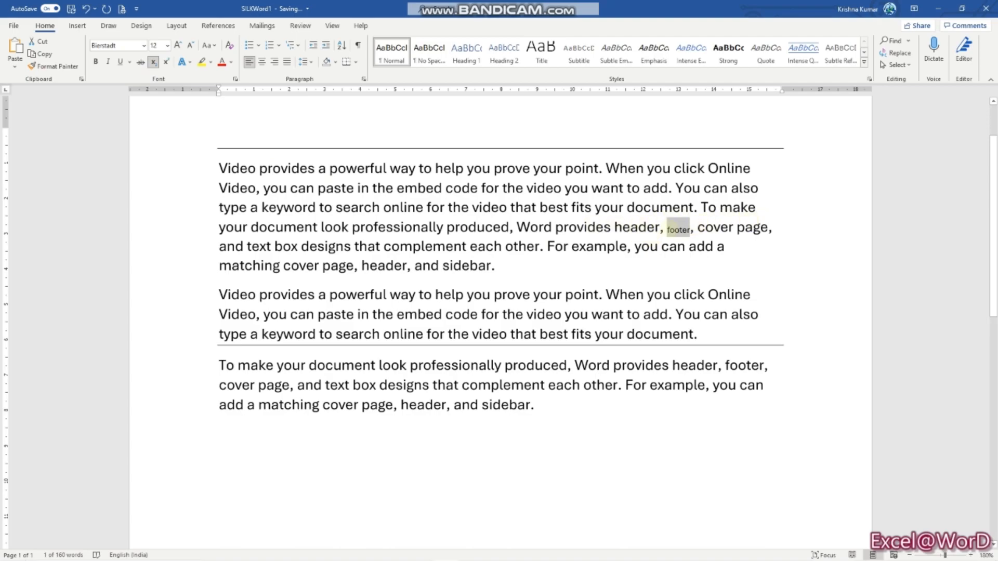
{"action": "left_click_drag", "start_coordinate": [615, 228], "coordinate": [655, 227]}
{"action": "left_click", "coordinate": [674, 232]}
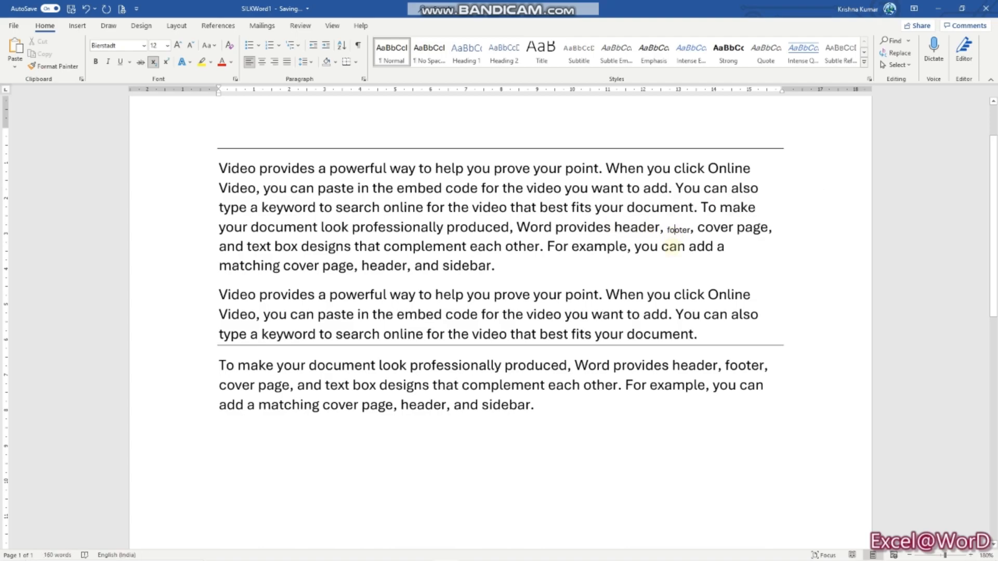
- Review the subscript tip in the PowerPoint slide show, and make "example" subscript in the first paragraph of the Word document
{"action": "key", "text": "alt+Tab"}
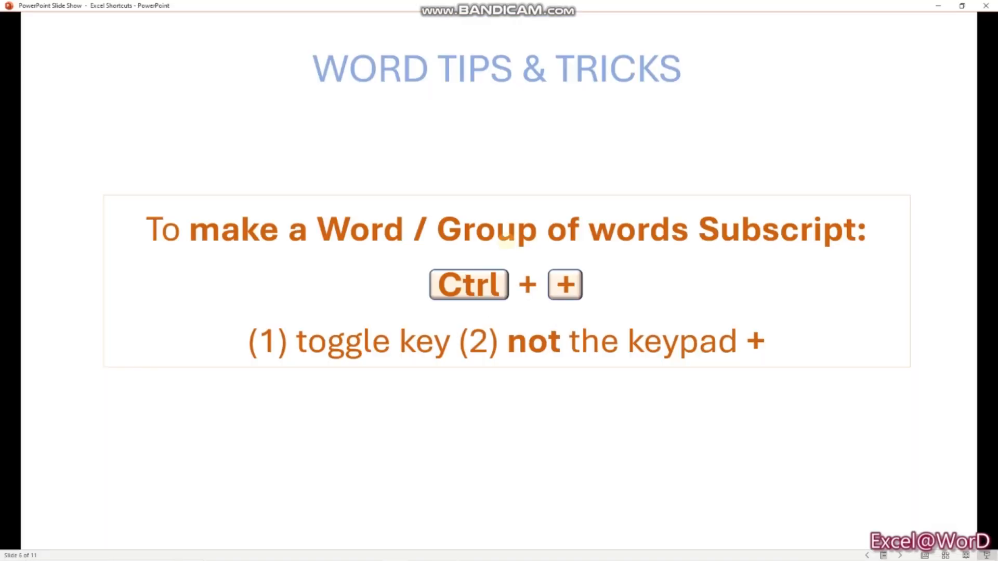
{"action": "key", "text": "alt+Tab"}
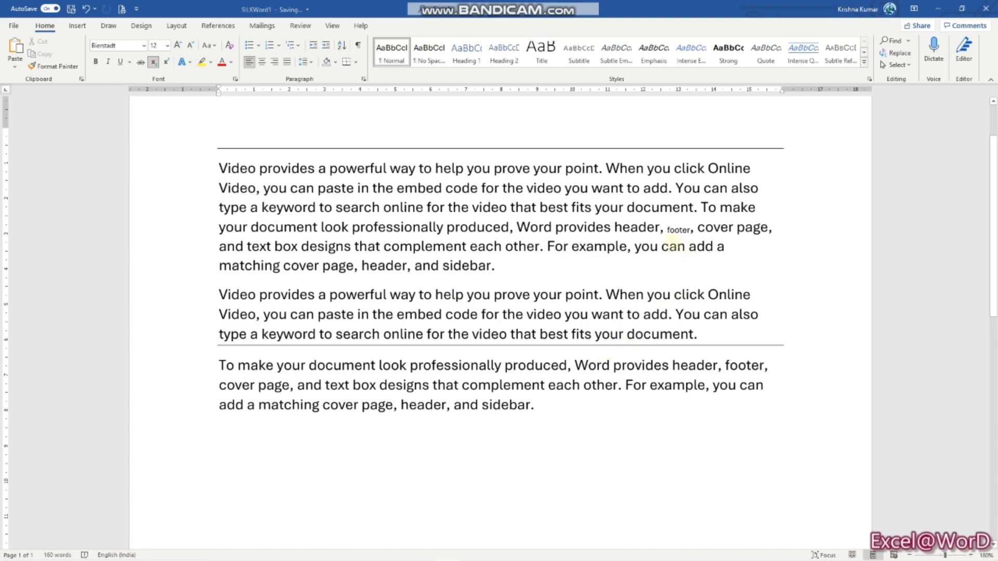
{"action": "left_click_drag", "start_coordinate": [572, 247], "coordinate": [627, 246]}
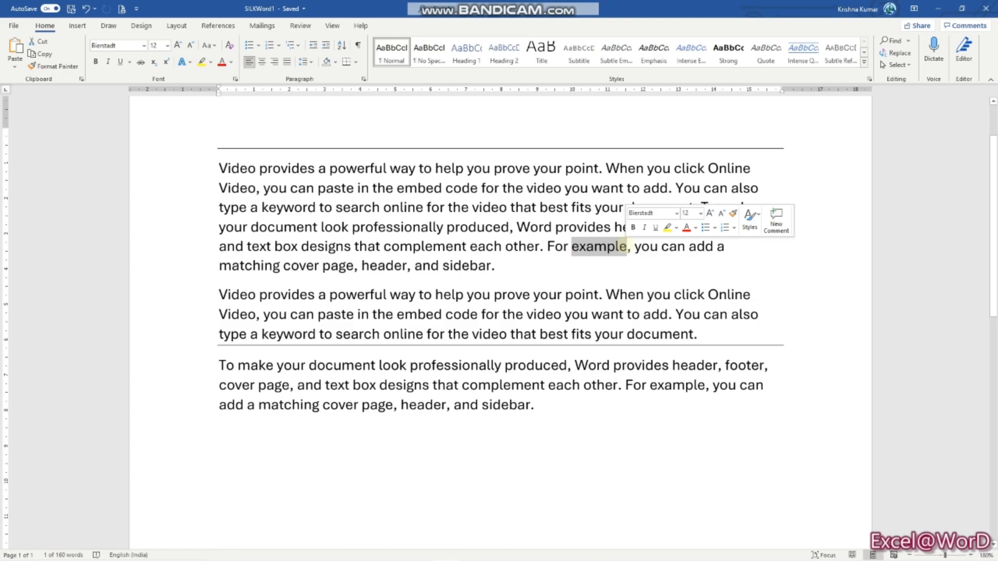
{"action": "key", "text": "ctrl+equal"}
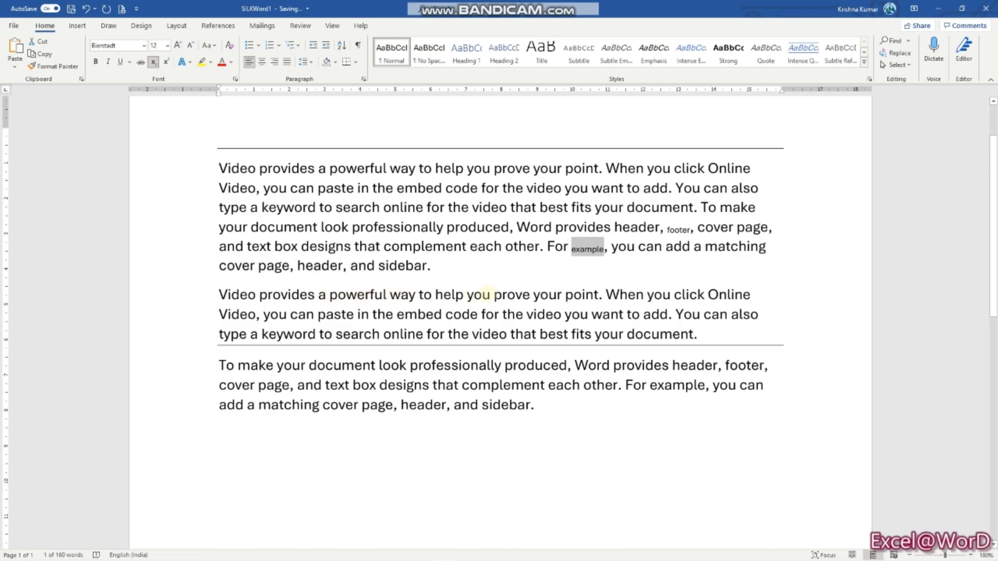
- Make "prove your point" in the second paragraph subscript, and clear the subscript from that phrase, "footer" and "example"
{"action": "left_click_drag", "start_coordinate": [493, 294], "coordinate": [598, 295]}
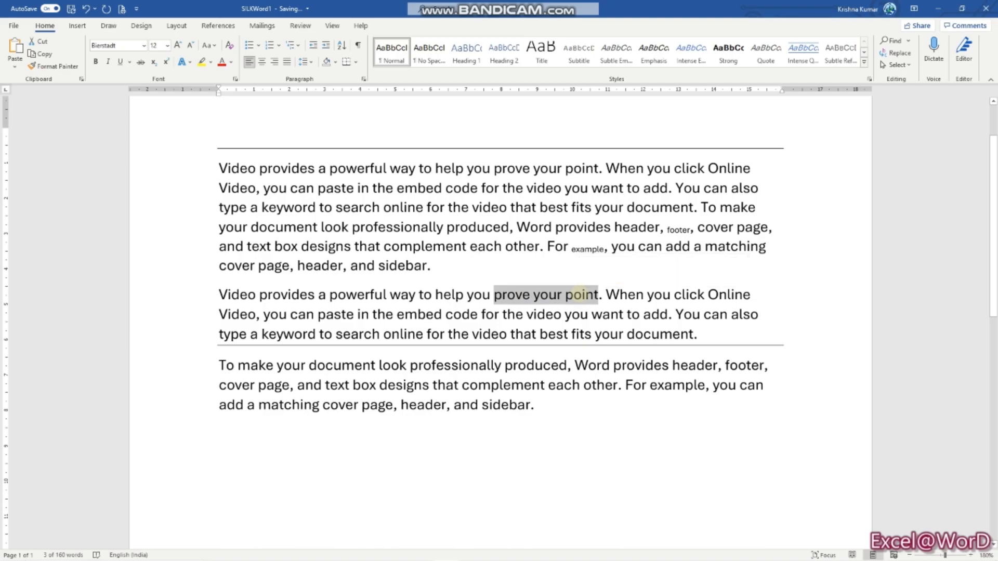
{"action": "key", "text": "ctrl+equal"}
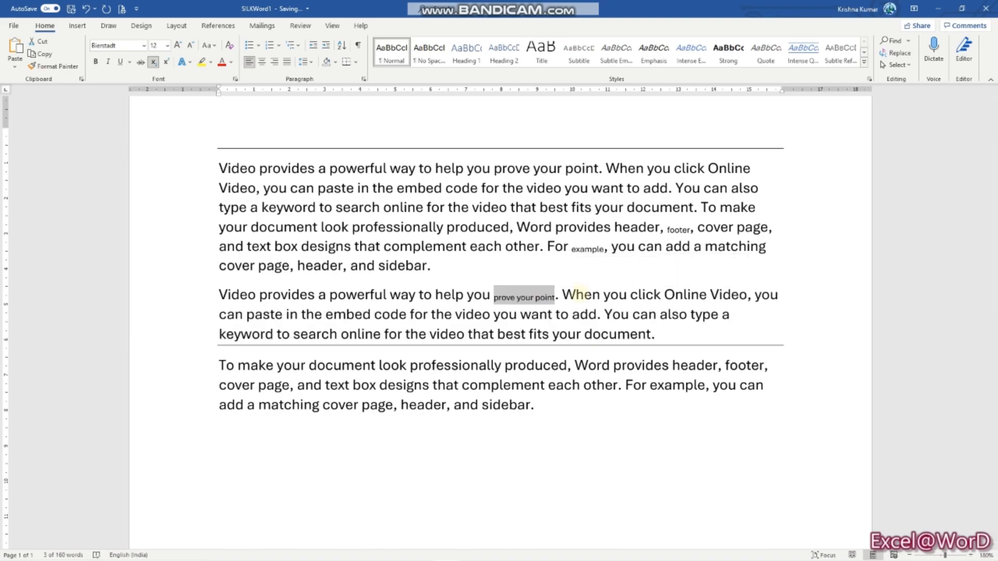
{"action": "key", "text": "ctrl+equal"}
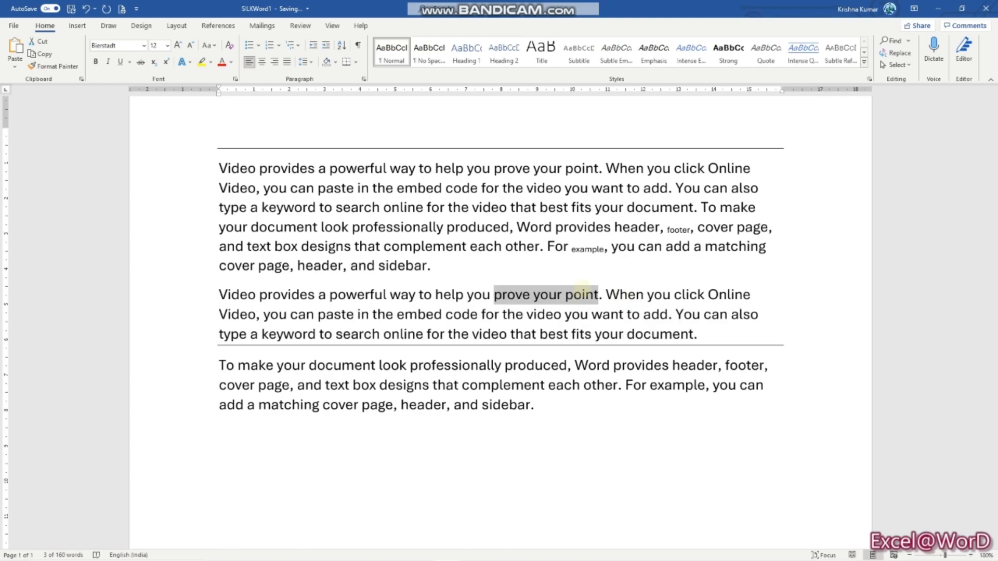
{"action": "left_click", "coordinate": [588, 249]}
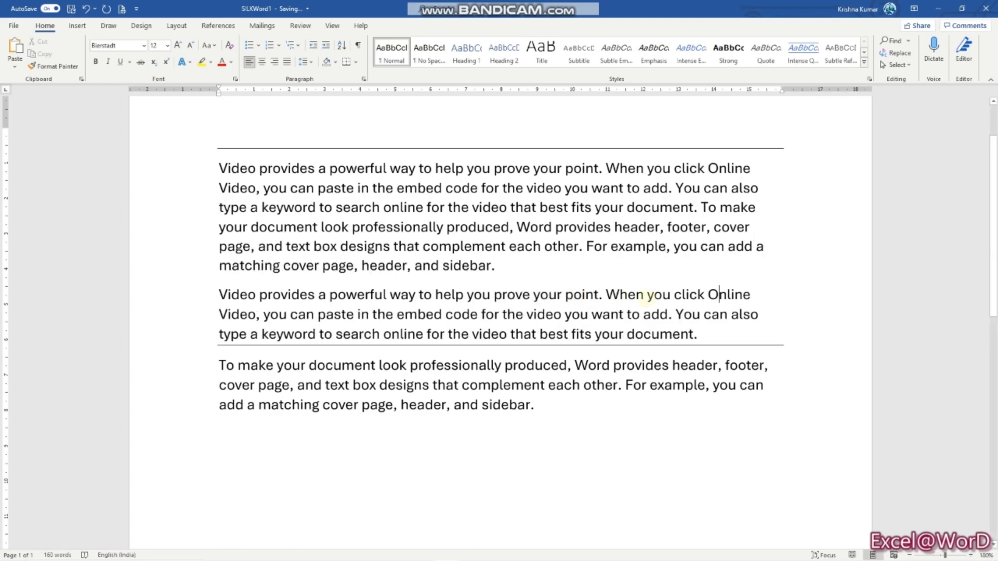
- Select the whole sentence starting "When you click Online Video" in the second paragraph, and toggle subscript on and off for it
{"action": "left_click", "coordinate": [650, 295], "text": "ctrl"}
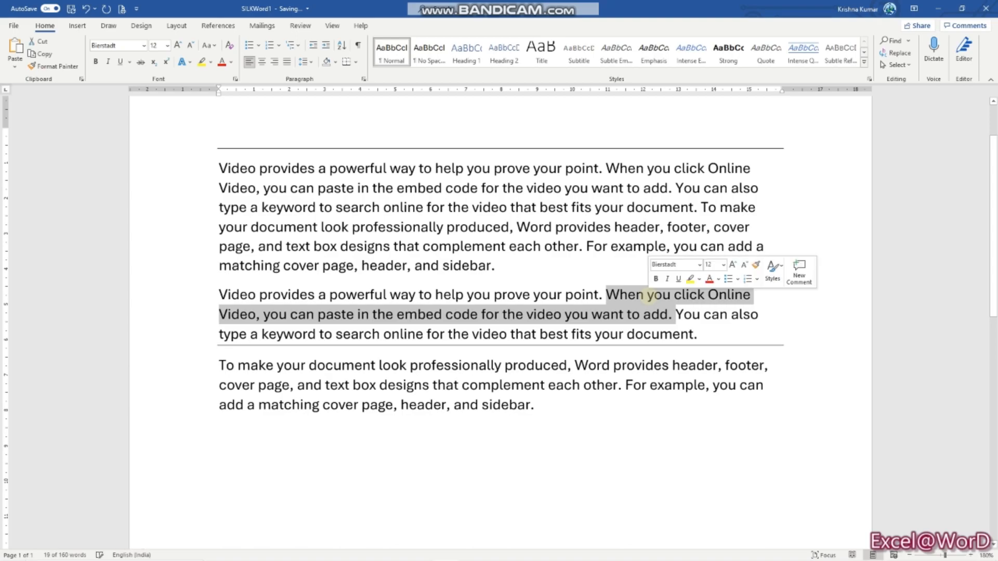
{"action": "key", "text": "ctrl+equal"}
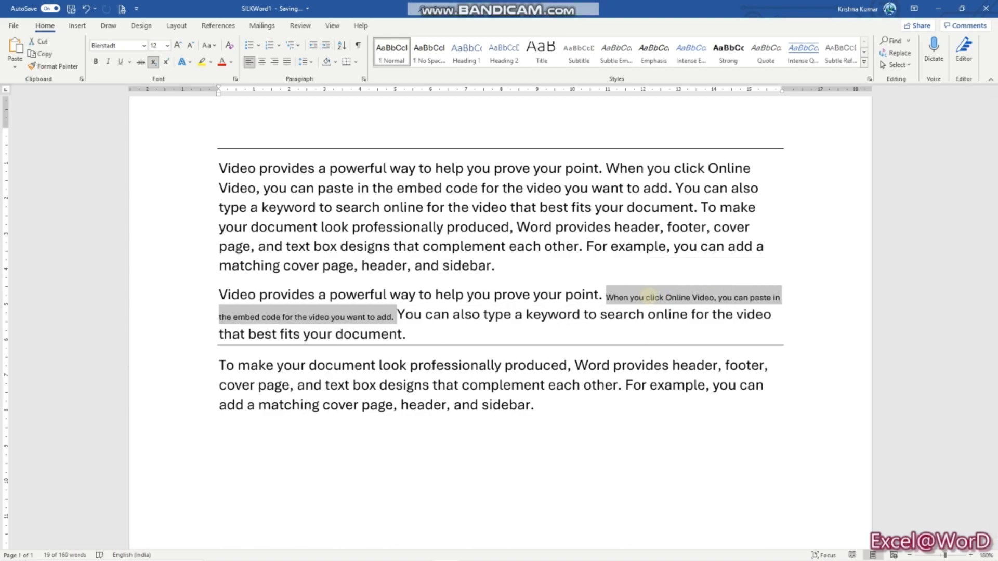
{"action": "key", "text": "ctrl+equal"}
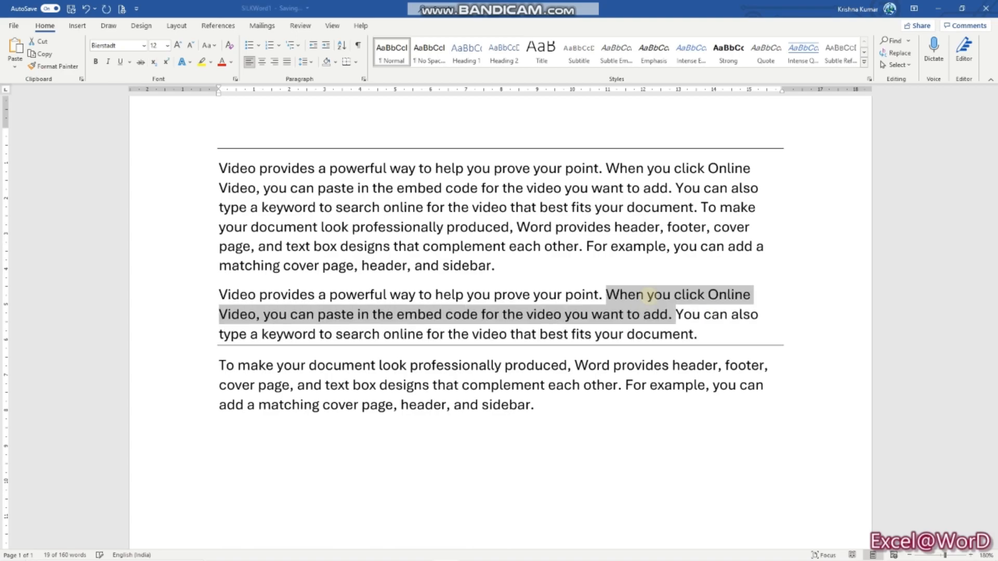
- Switch to the PowerPoint slide show, advance to the tip on making words superscript, and return to Word
{"action": "key", "text": "alt+Tab"}
{"action": "key", "text": "Right"}
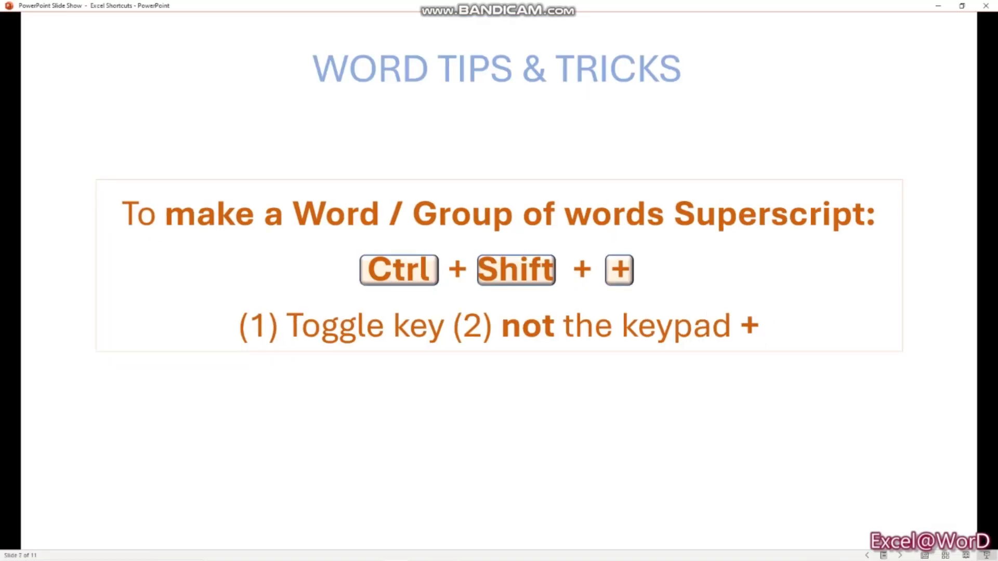
{"action": "key", "text": "alt+Tab"}
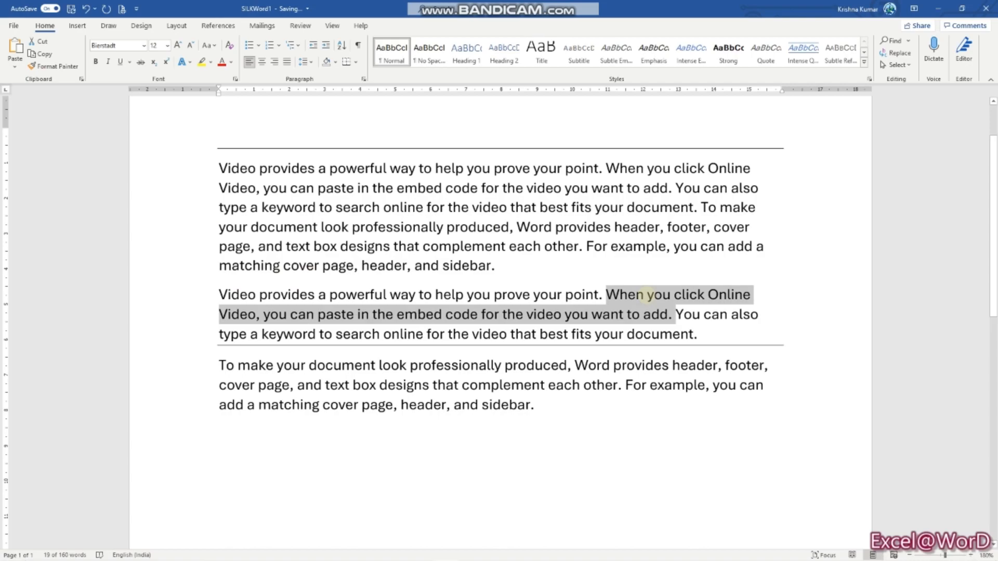
- Toggle superscript on and off for the selected sentence, and alternate it between superscript and subscript before returning it to normal text
{"action": "key", "text": "ctrl+shift+equal"}
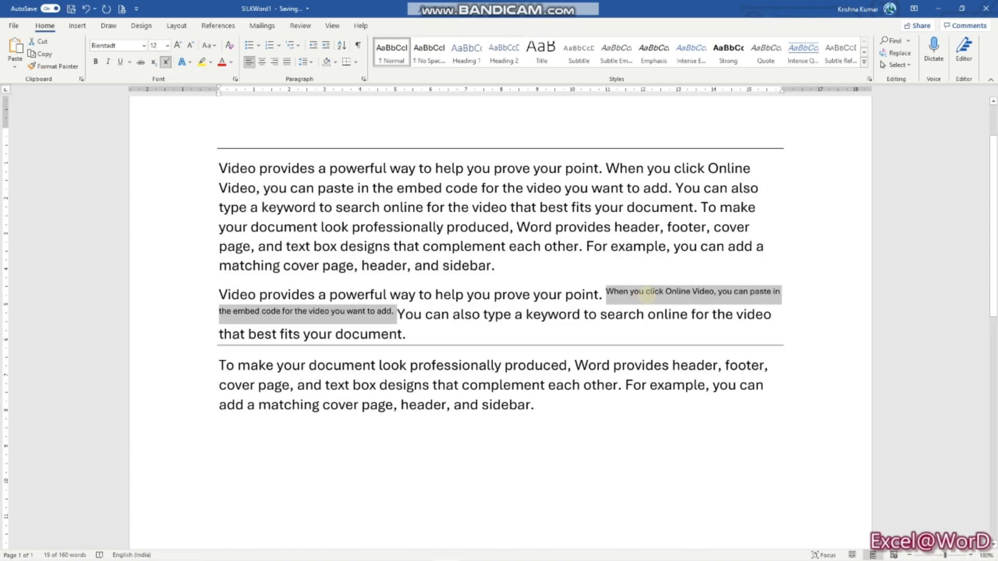
{"action": "key", "text": "ctrl+shift+equal"}
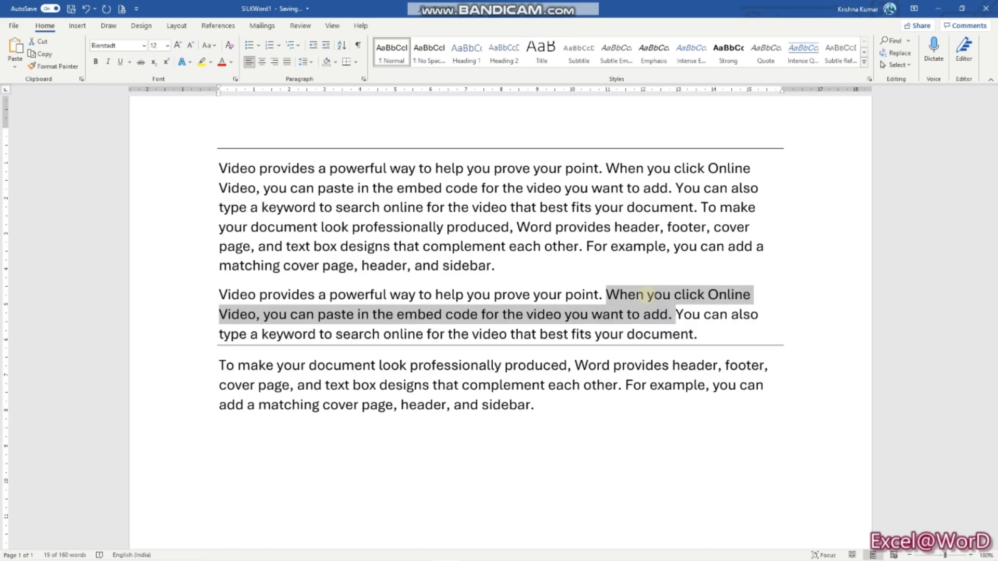
{"action": "key", "text": "ctrl+shift+equal"}
{"action": "key", "text": "ctrl+equal"}
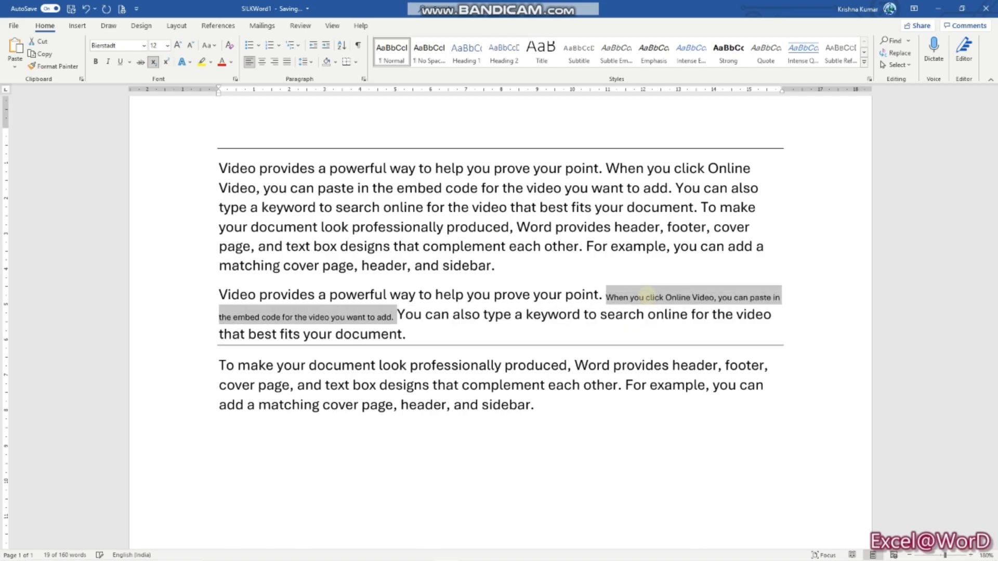
{"action": "key", "text": "ctrl+shift+equal"}
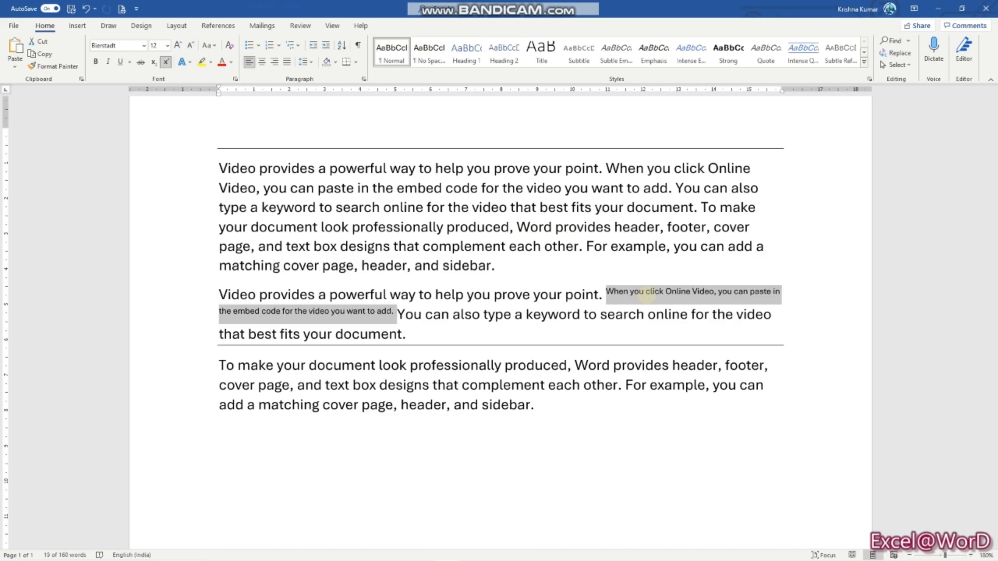
{"action": "key", "text": "ctrl+equal"}
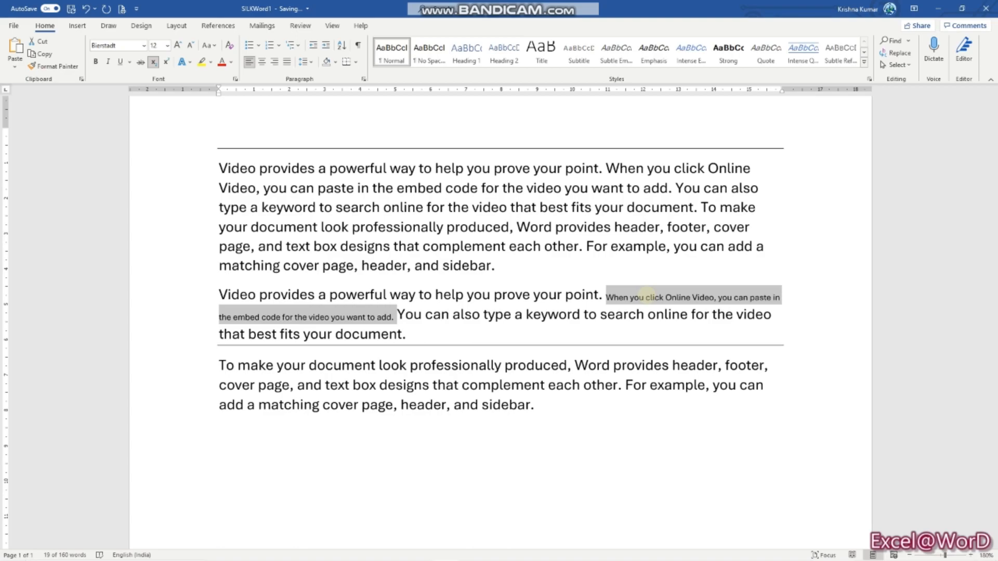
{"action": "key", "text": "ctrl+equal"}
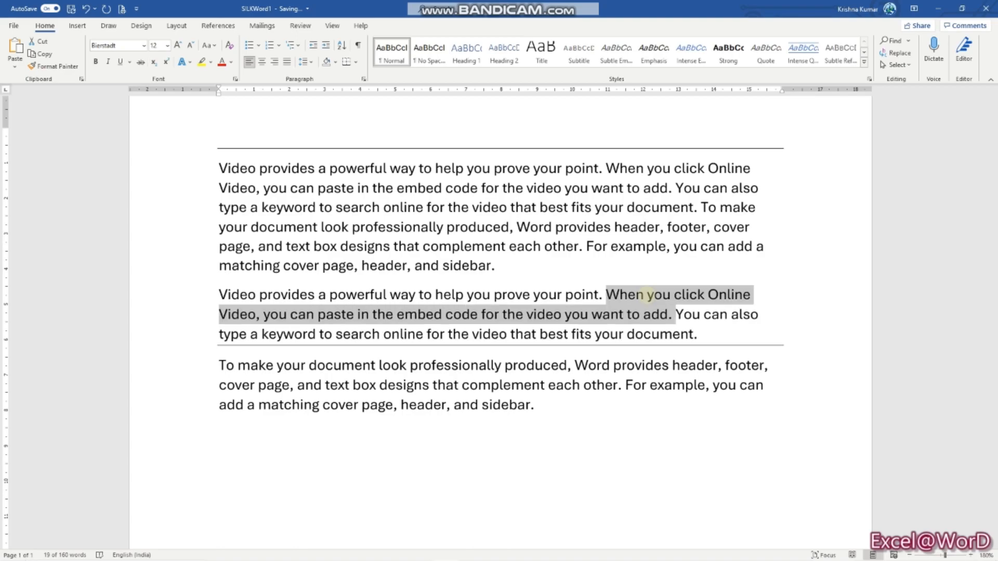
- Make the selected sentence subscript, switch it directly to superscript, and clear the superscript
{"action": "key", "text": "ctrl+equal"}
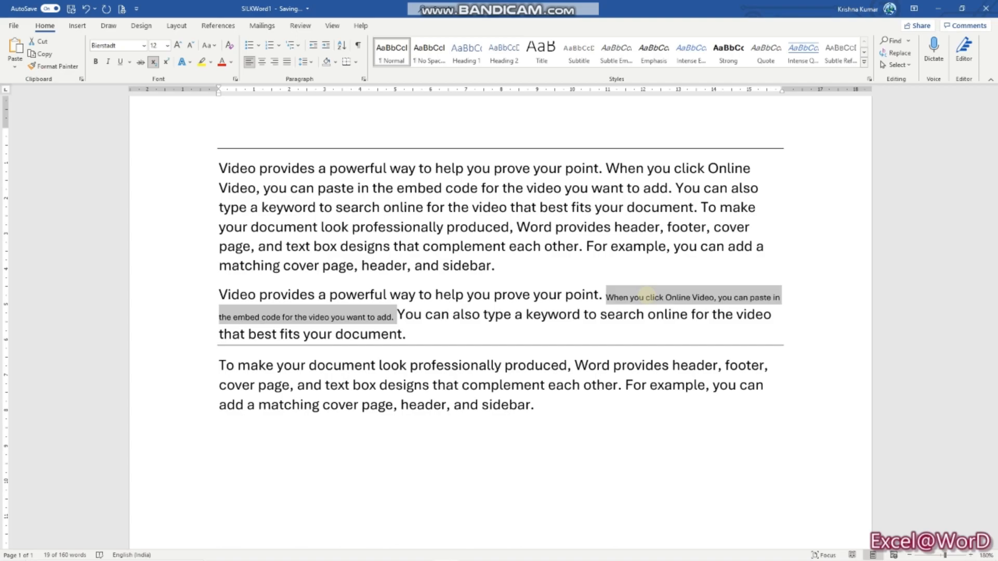
{"action": "key", "text": "ctrl+shift+equal"}
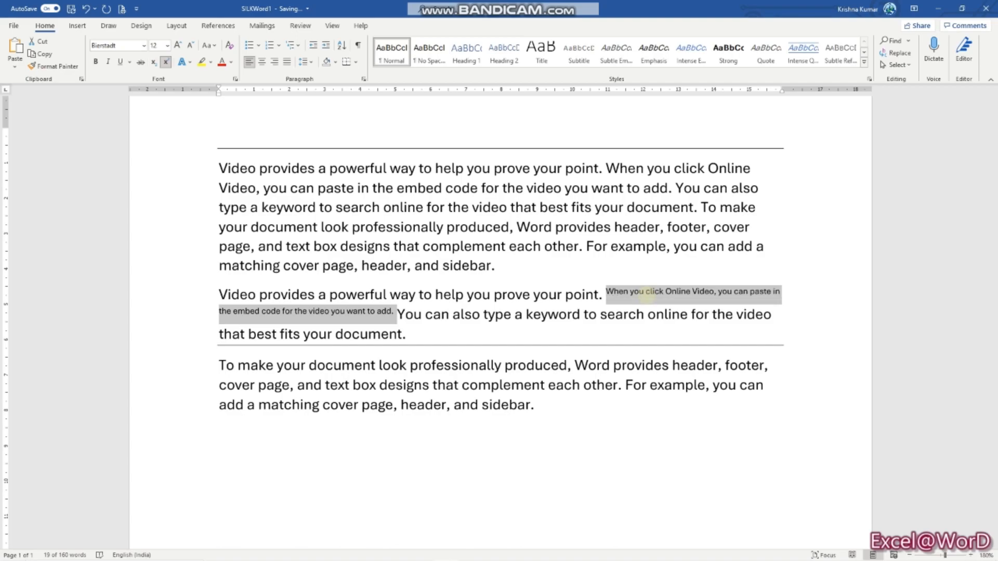
{"action": "key", "text": "ctrl+shift+equal"}
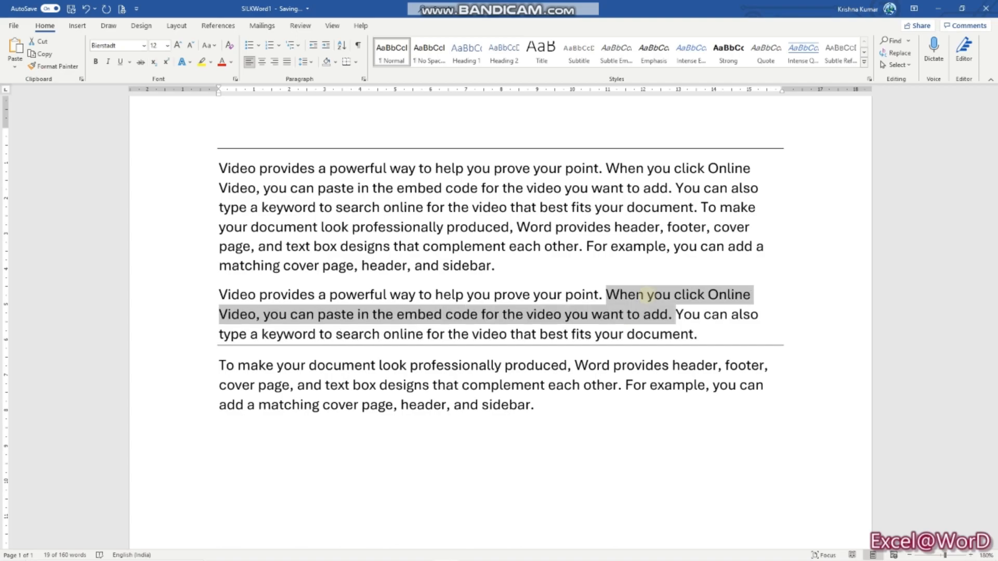
- Switch to the PowerPoint slide show, advance to the tip on decreasing font size, and return to Word
{"action": "key", "text": "alt+Tab"}
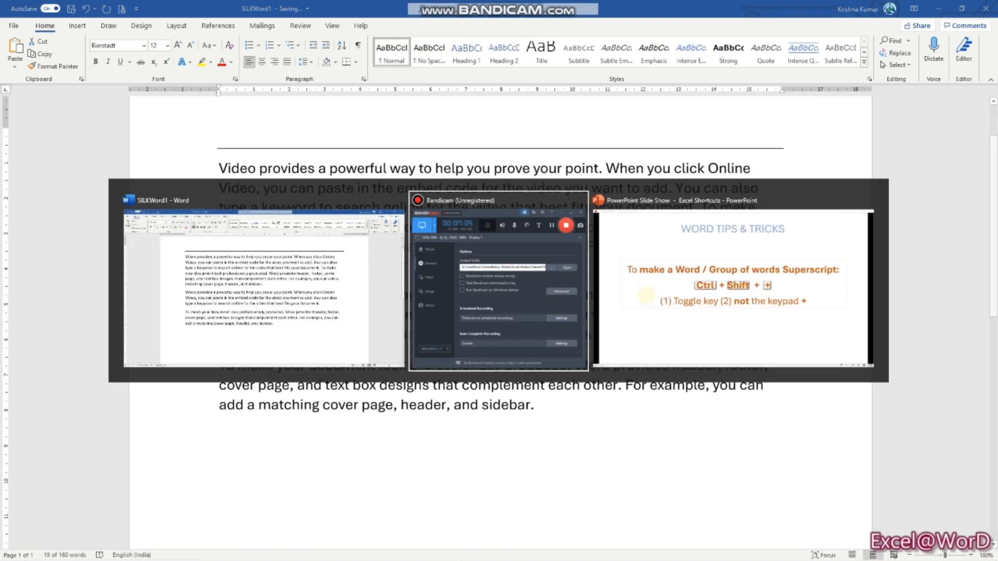
{"action": "key", "text": "Right"}
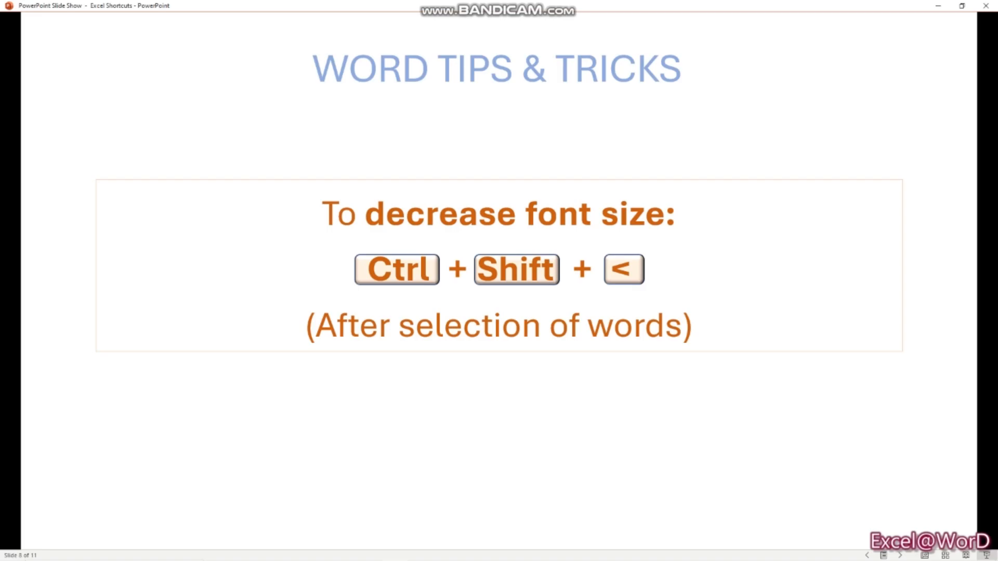
{"action": "key", "text": "alt+Tab"}
- Exclude the trailing space and full stop from the selected "When you click Online Video" sentence, and shrink its font size stepwise to 7
{"action": "key", "text": "shift+Left"}
{"action": "key", "text": "shift+Left"}
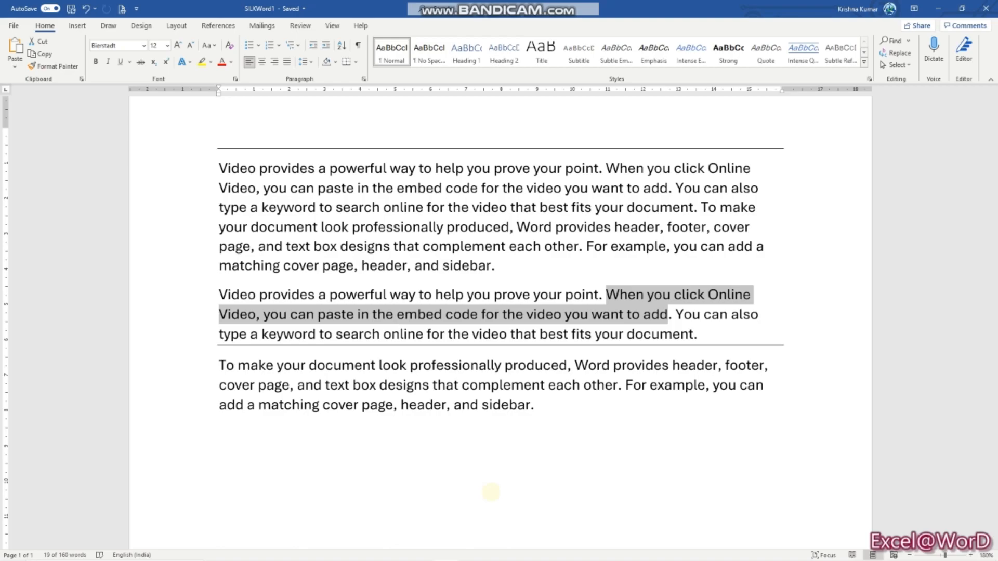
{"action": "key", "text": "ctrl+bracketleft"}
{"action": "key", "text": "ctrl+bracketleft"}
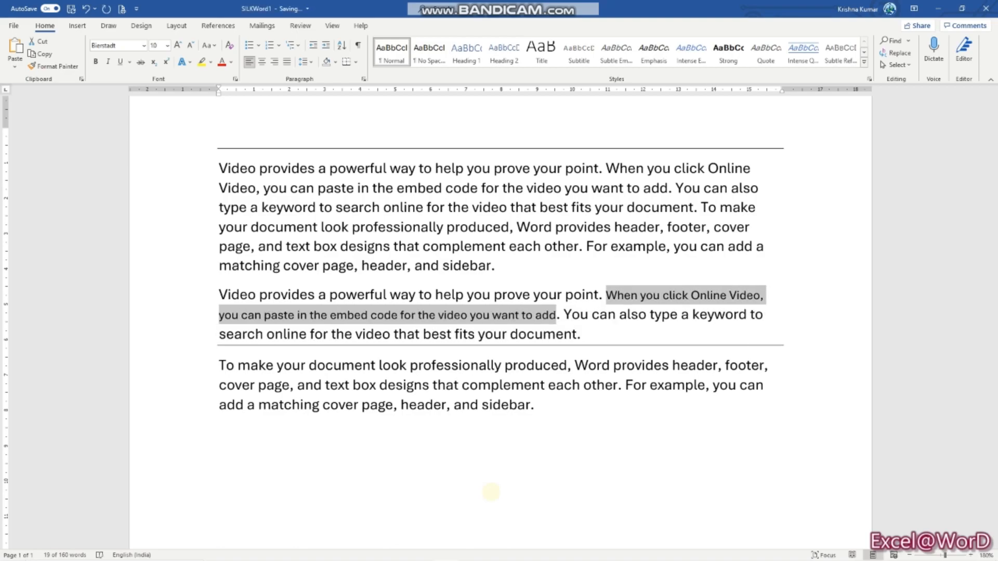
{"action": "key", "text": "ctrl+bracketleft"}
{"action": "key", "text": "ctrl+bracketleft"}
{"action": "key", "text": "ctrl+bracketleft"}
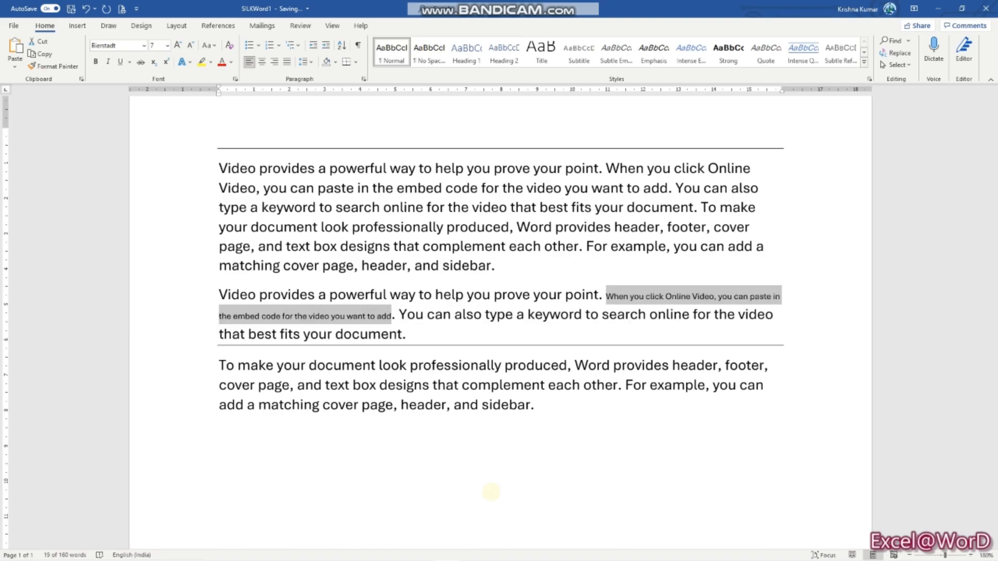
- Enlarge the selected sentence's font size one point at a time up to 18
{"action": "key", "text": "ctrl+bracketright"}
{"action": "key", "text": "ctrl+bracketright"}
{"action": "key", "text": "ctrl+bracketright"}
{"action": "key", "text": "ctrl+bracketright"}
{"action": "key", "text": "ctrl+bracketright"}
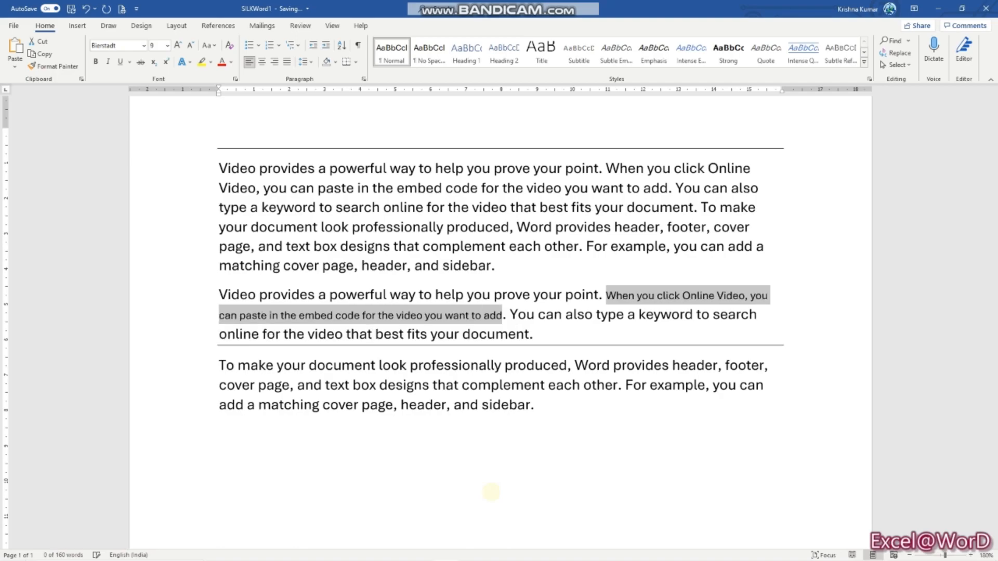
{"action": "key", "text": "ctrl+bracketright"}
{"action": "key", "text": "ctrl+bracketright"}
{"action": "key", "text": "ctrl+bracketright"}
{"action": "key", "text": "ctrl+bracketright"}
{"action": "key", "text": "ctrl+bracketright"}
{"action": "key", "text": "ctrl+bracketright"}
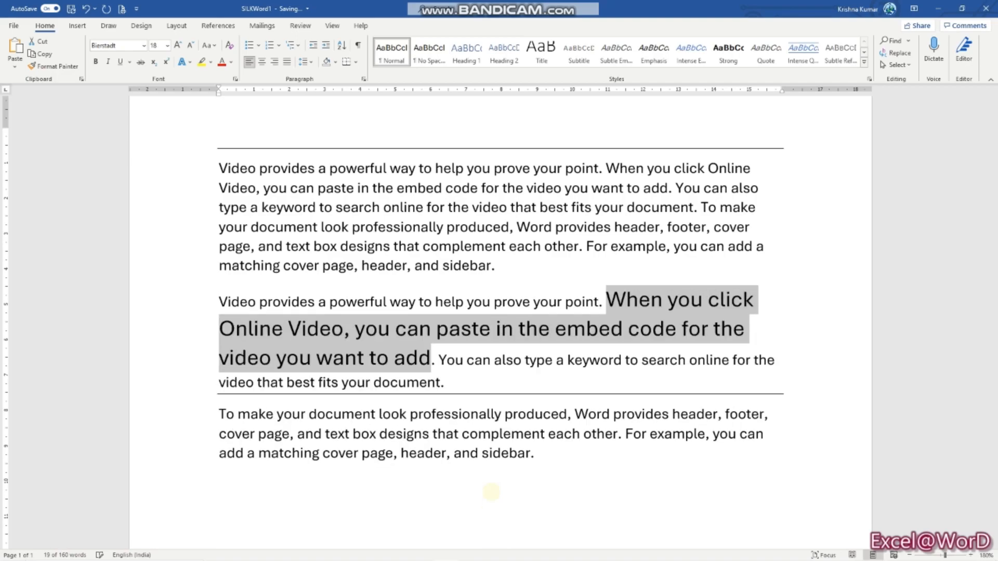
- Reduce the selected sentence's font size one point at a time down to 11
{"action": "key", "text": "ctrl+bracketleft"}
{"action": "key", "text": "ctrl+bracketleft"}
{"action": "key", "text": "ctrl+bracketleft"}
{"action": "key", "text": "ctrl+bracketleft"}
{"action": "key", "text": "ctrl+bracketleft"}
{"action": "key", "text": "ctrl+bracketleft"}
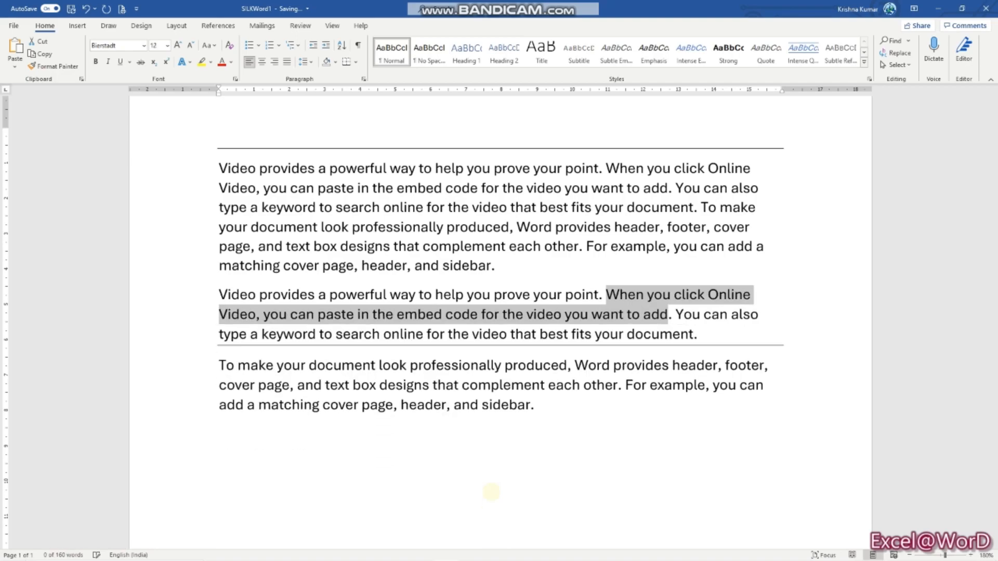
{"action": "key", "text": "ctrl+bracketleft"}
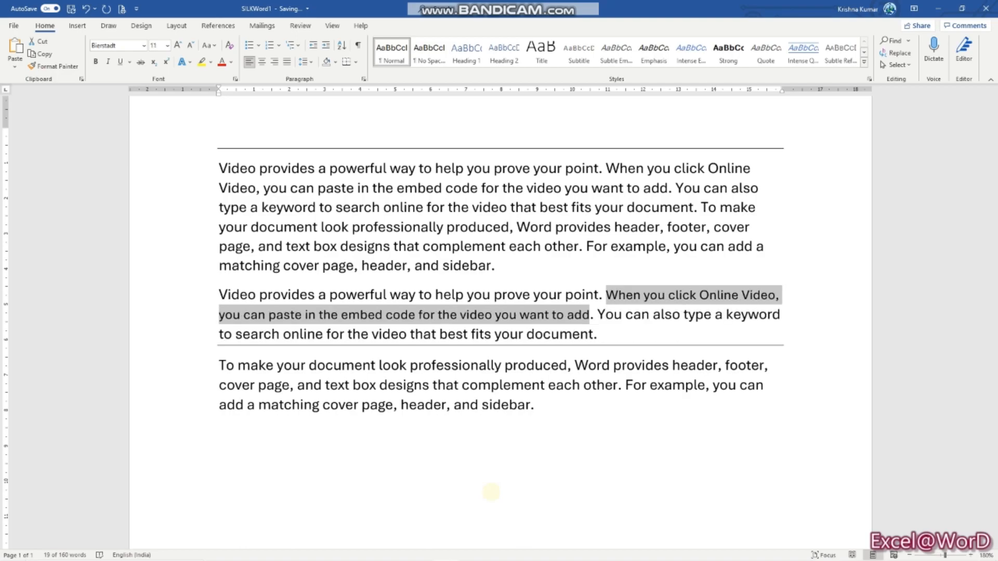
- Increase the selected sentence's font size by two points and decrease it back to 11
{"action": "key", "text": "ctrl+bracketright"}
{"action": "key", "text": "ctrl+bracketright"}
{"action": "key", "text": "ctrl+bracketleft"}
{"action": "key", "text": "ctrl+bracketleft"}
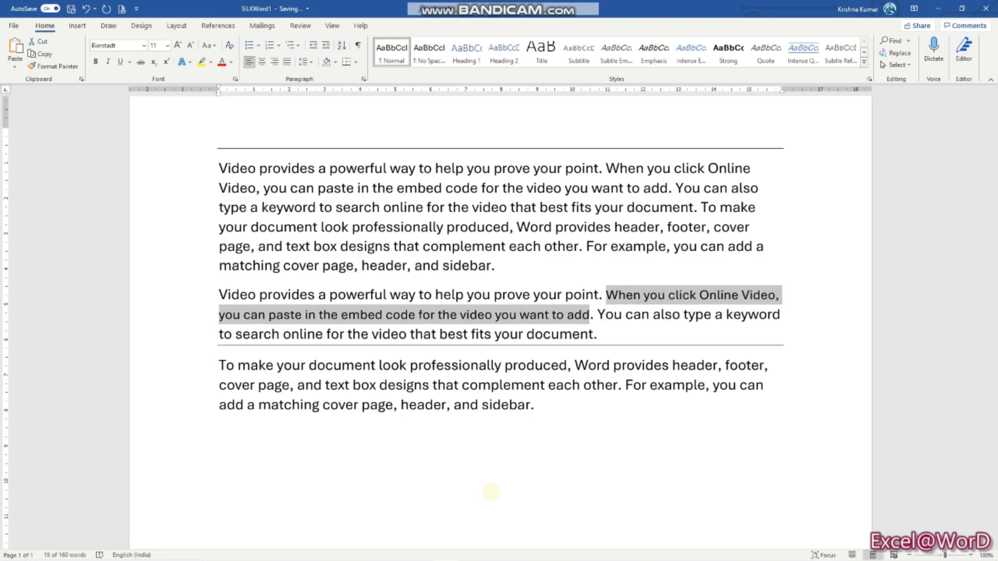